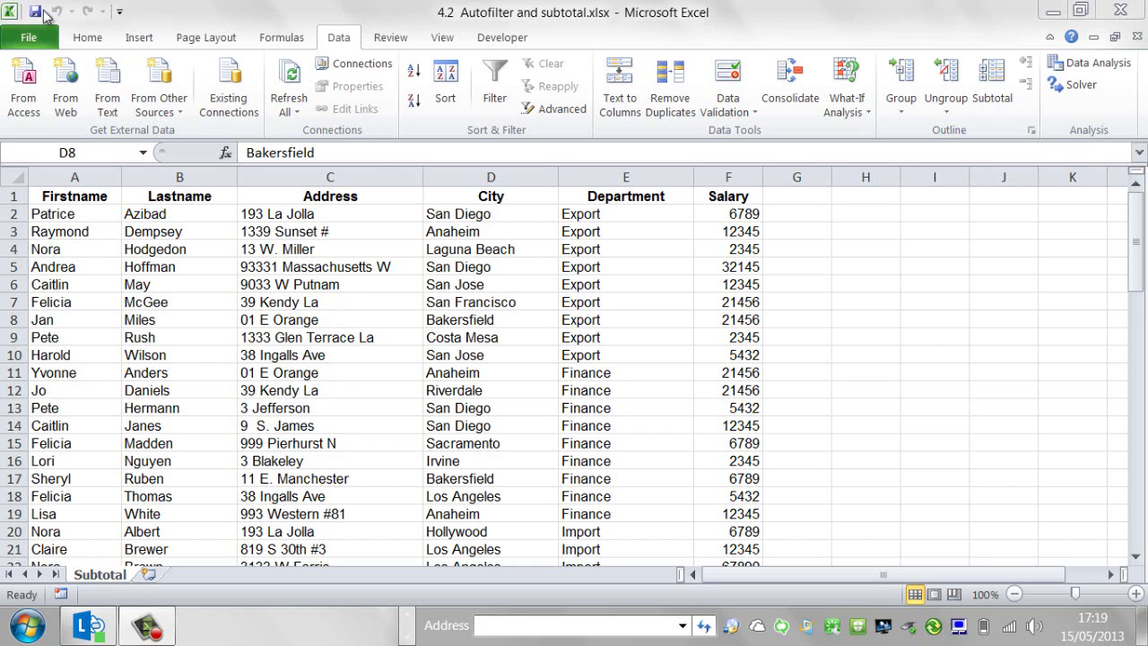
- Tick New, Open and E-mail in the Customize Quick Access Toolbar list
left_click(120, 13)
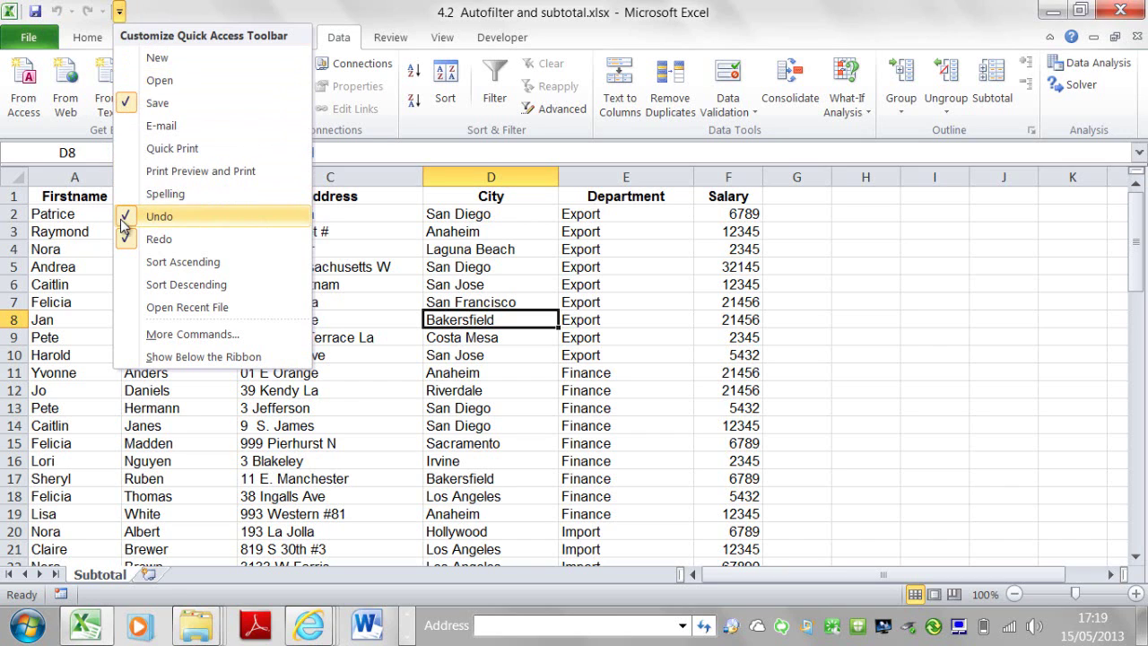
left_click(153, 57)
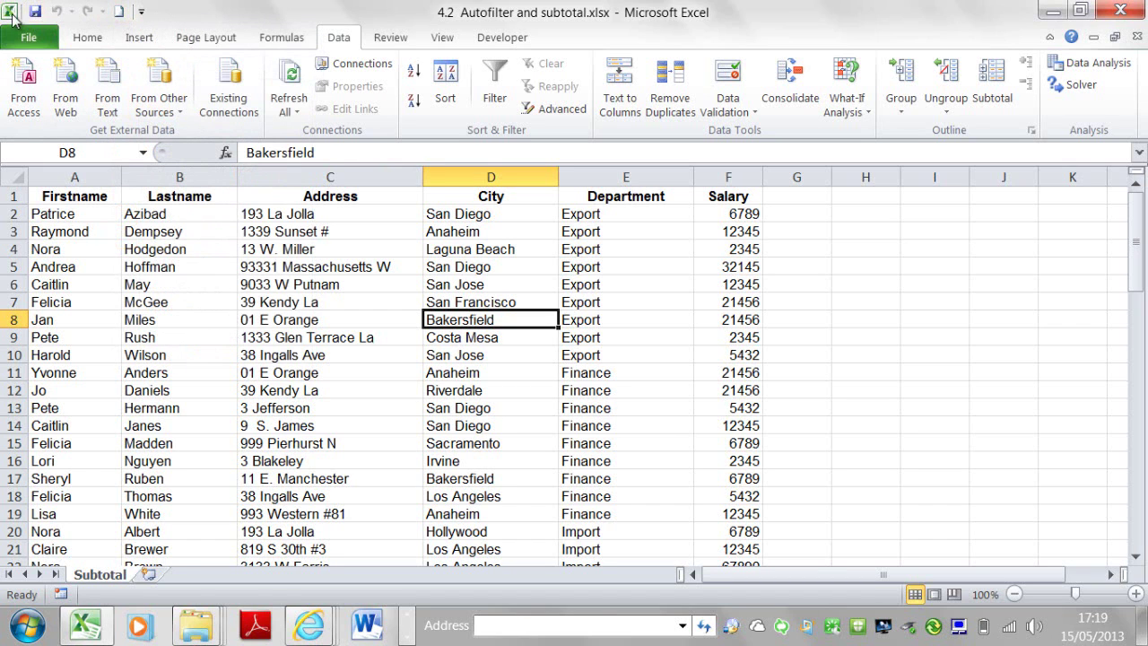
left_click(141, 13)
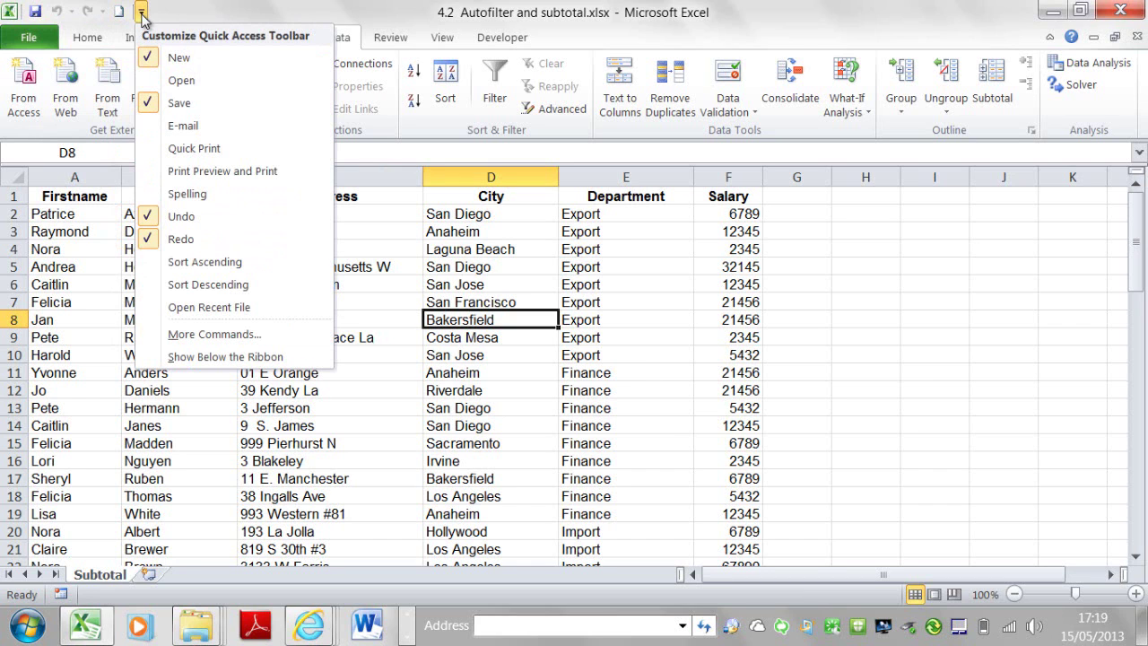
left_click(151, 81)
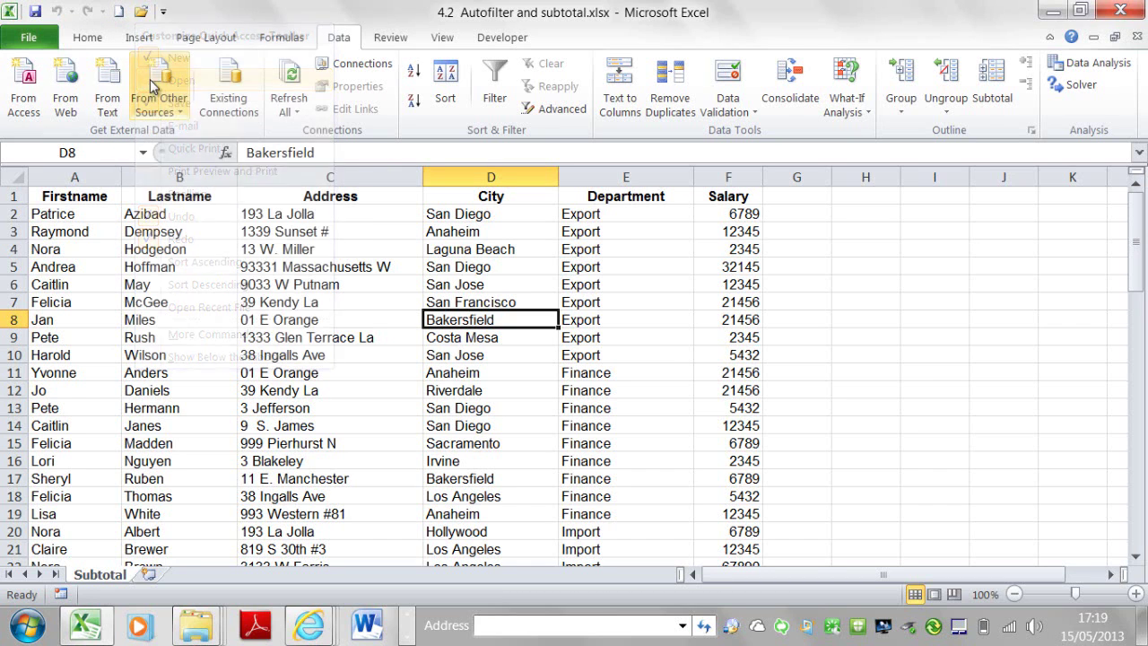
left_click(166, 16)
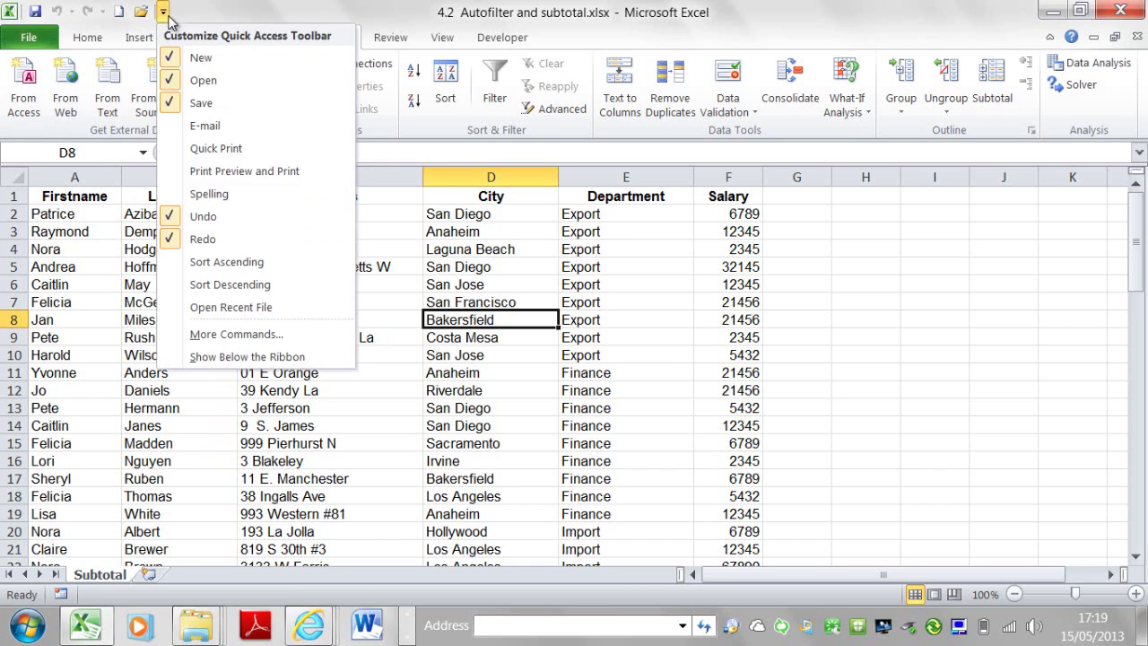
left_click(184, 126)
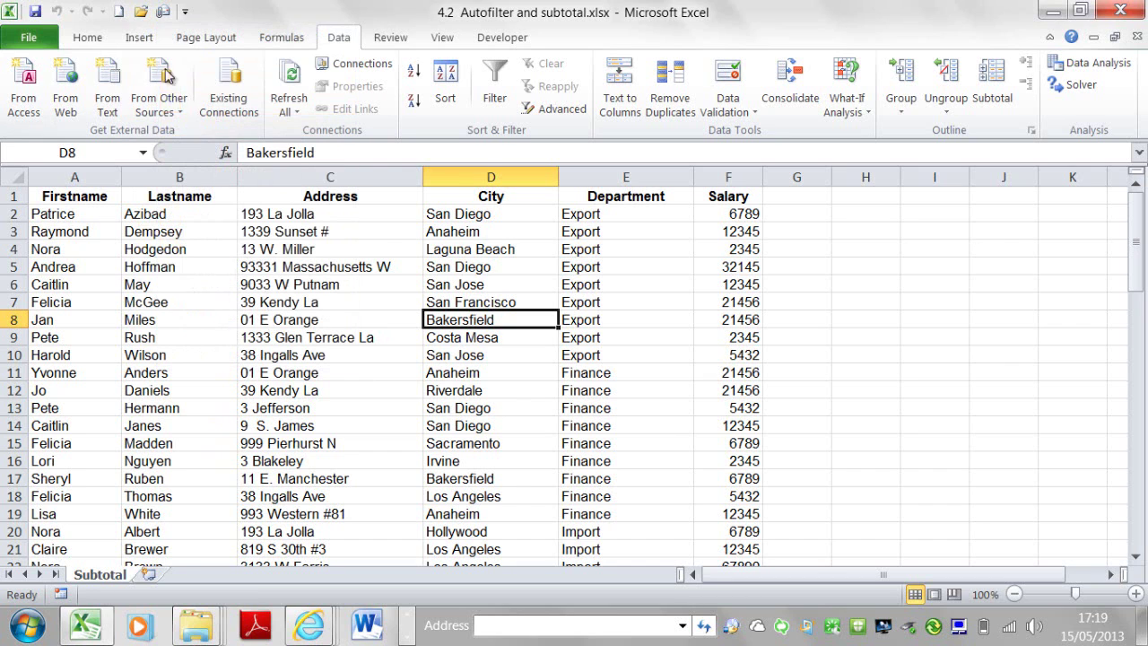
- Add Print Preview and Print to the toolbar, then untick it again
left_click(185, 12)
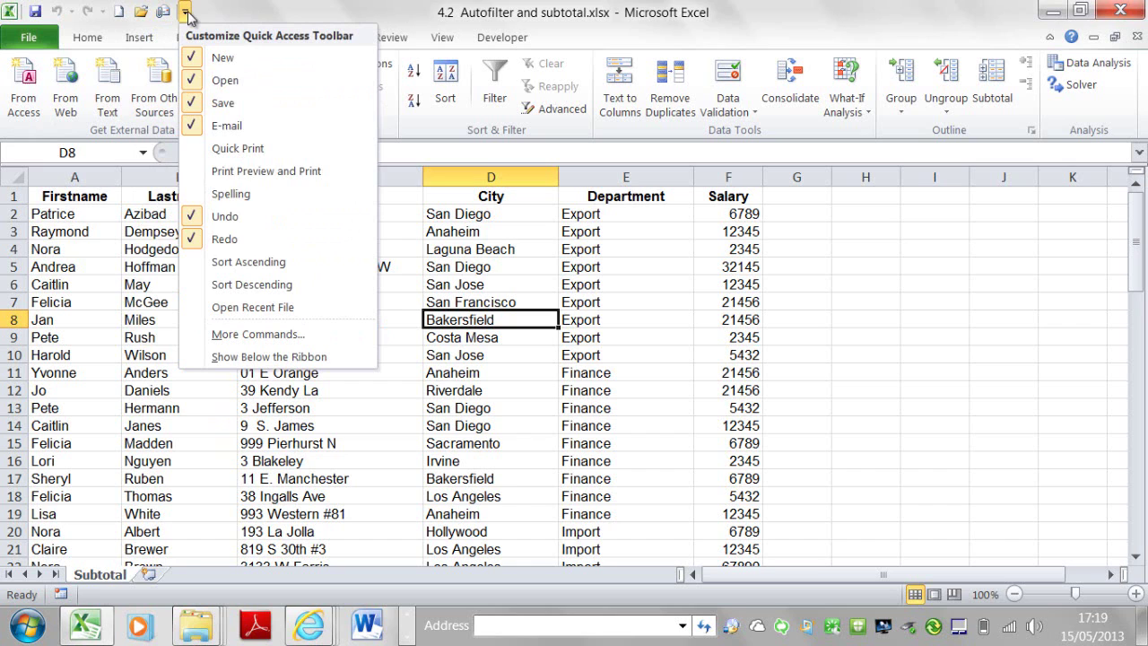
left_click(199, 174)
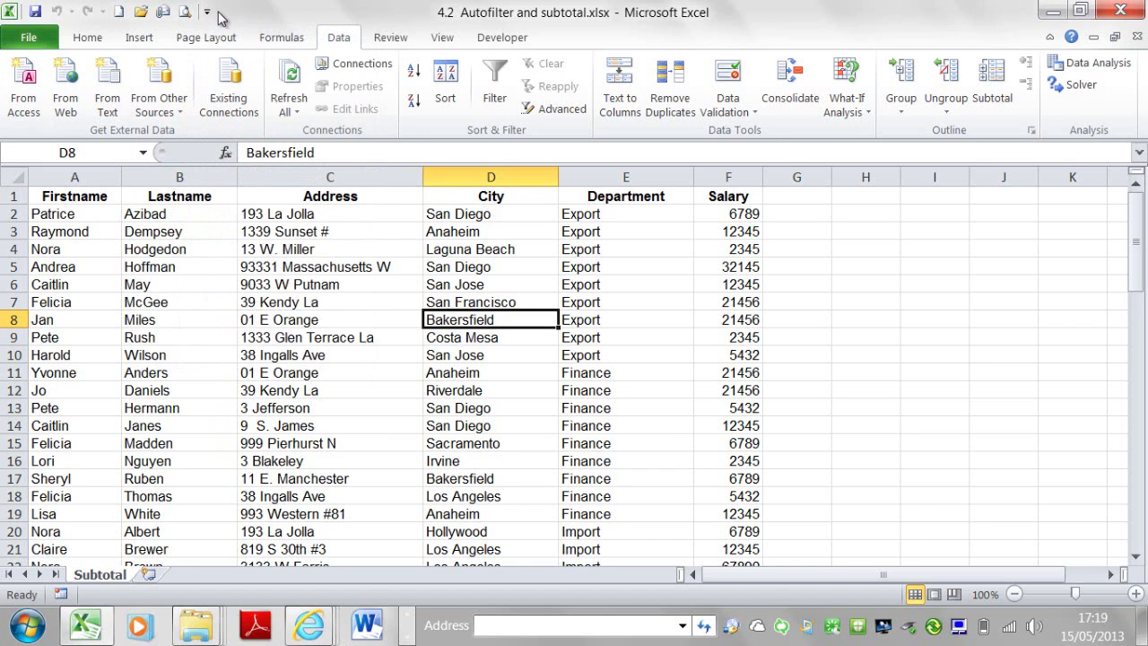
left_click(206, 13)
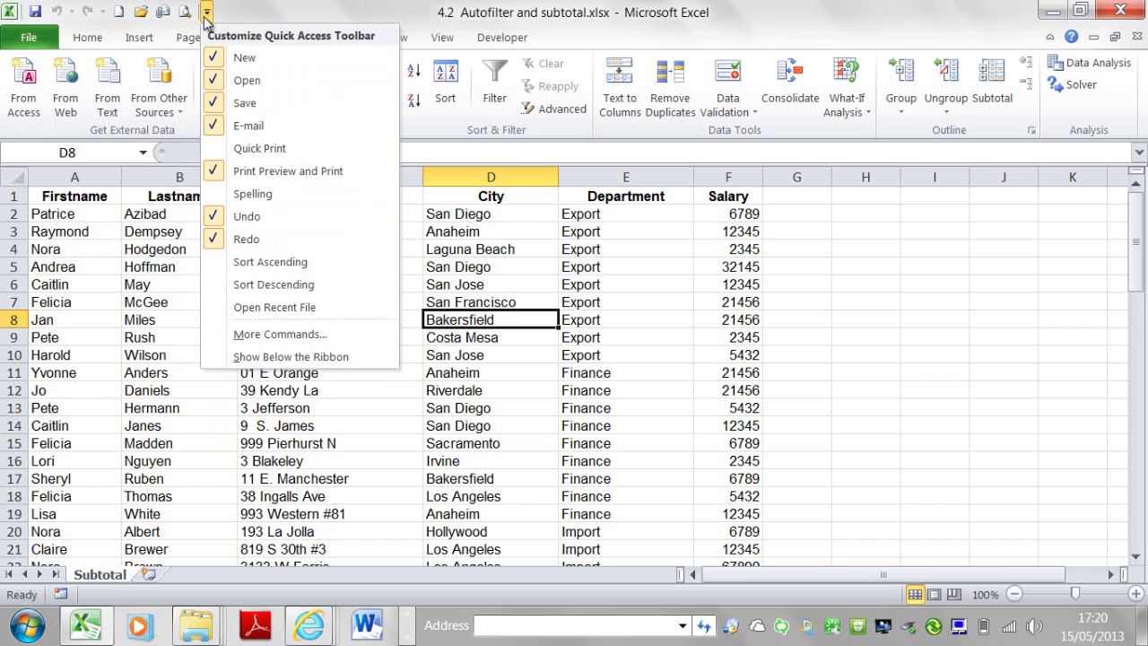
left_click(219, 174)
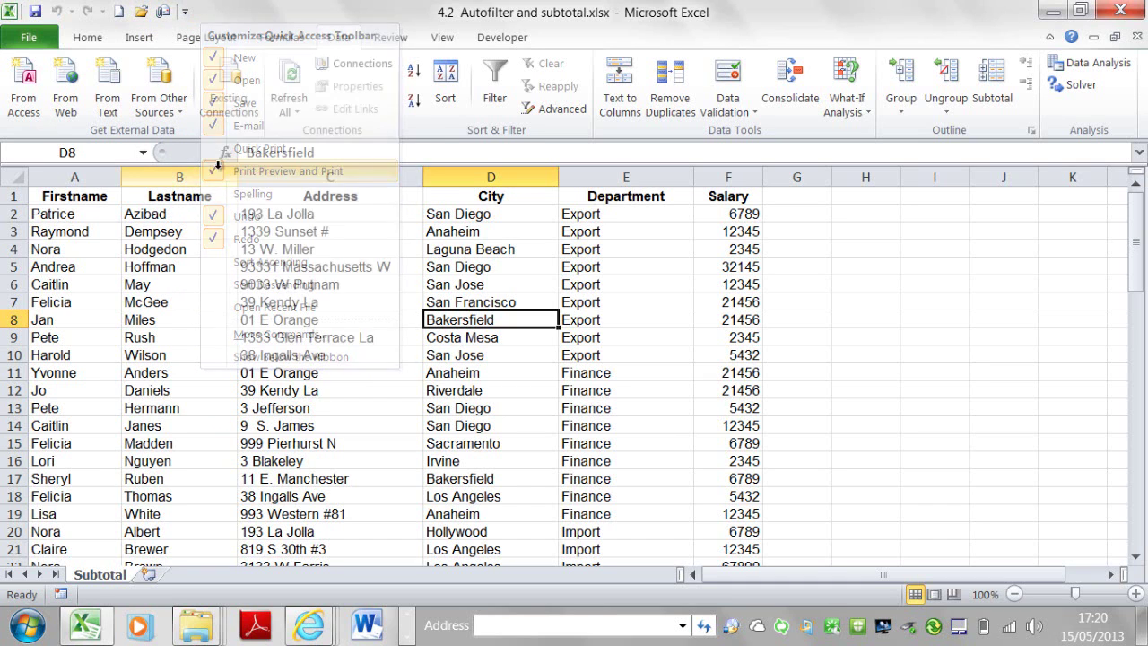
- Choose Show Below the Ribbon for the quick access toolbar, leaving the reopened drop-down unchanged
left_click(185, 13)
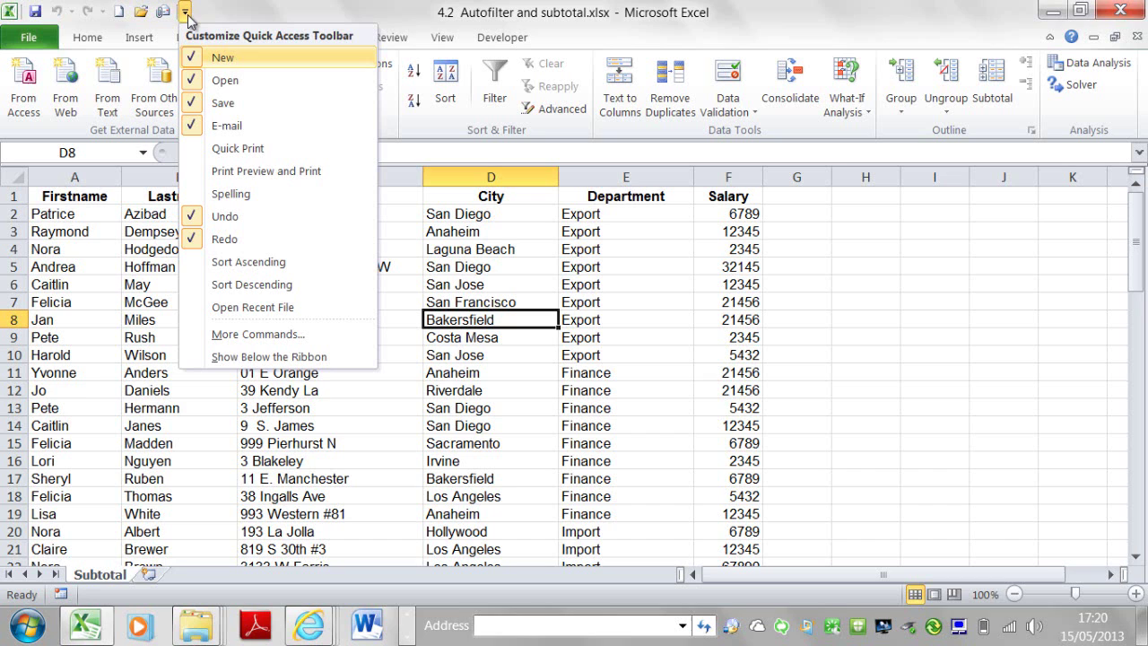
left_click(239, 357)
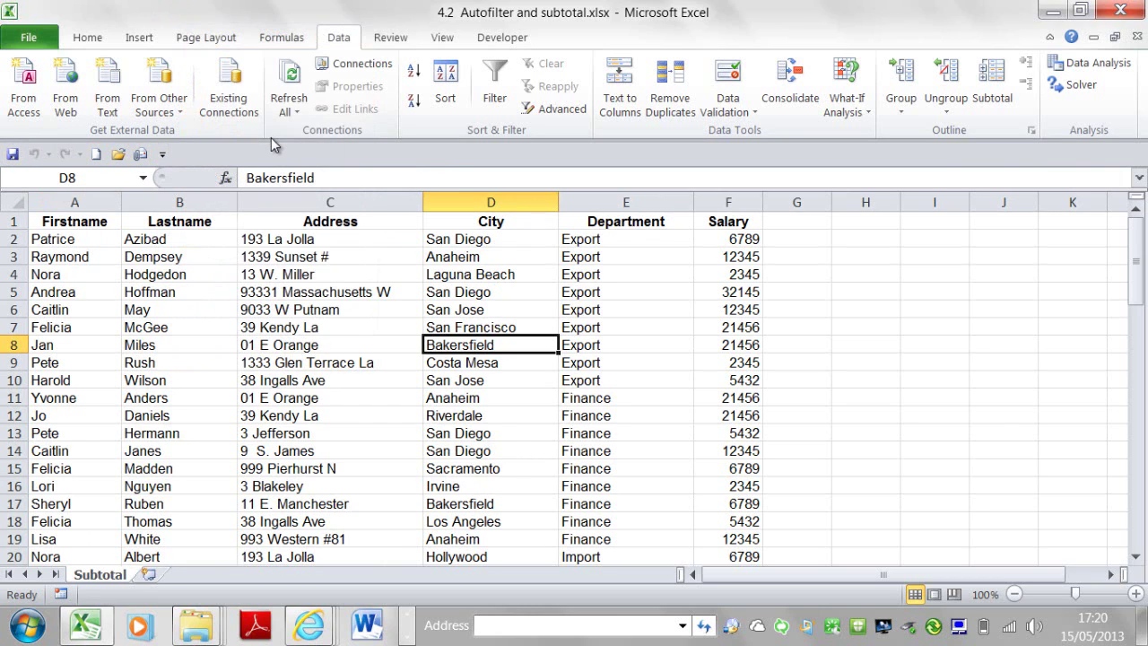
left_click(163, 154)
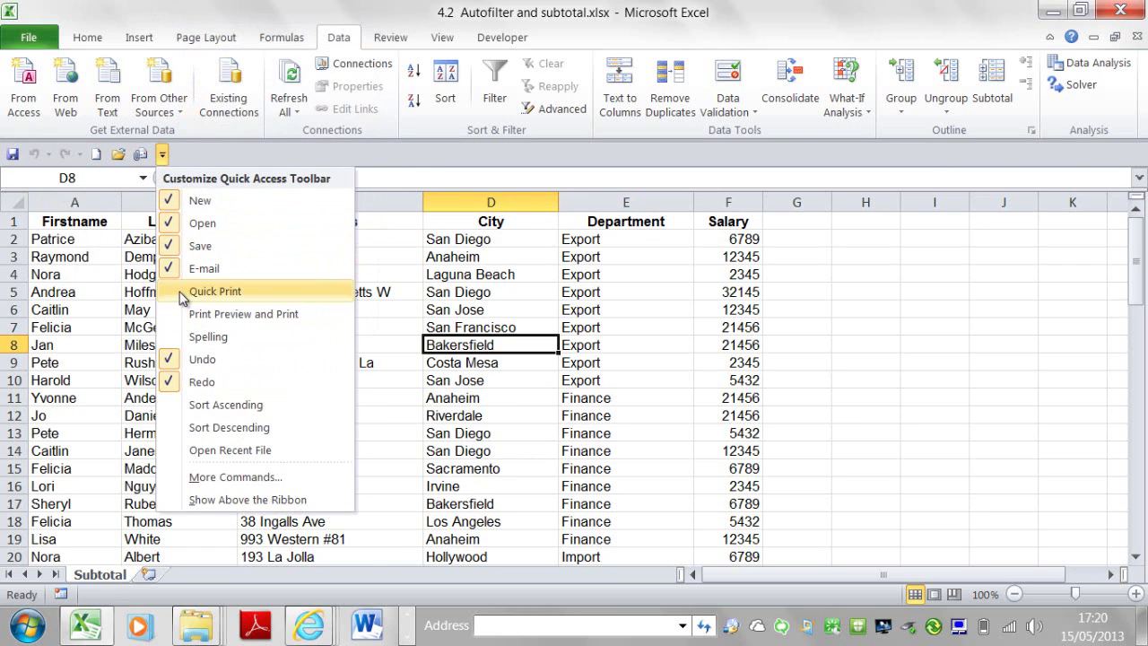
left_click(274, 153)
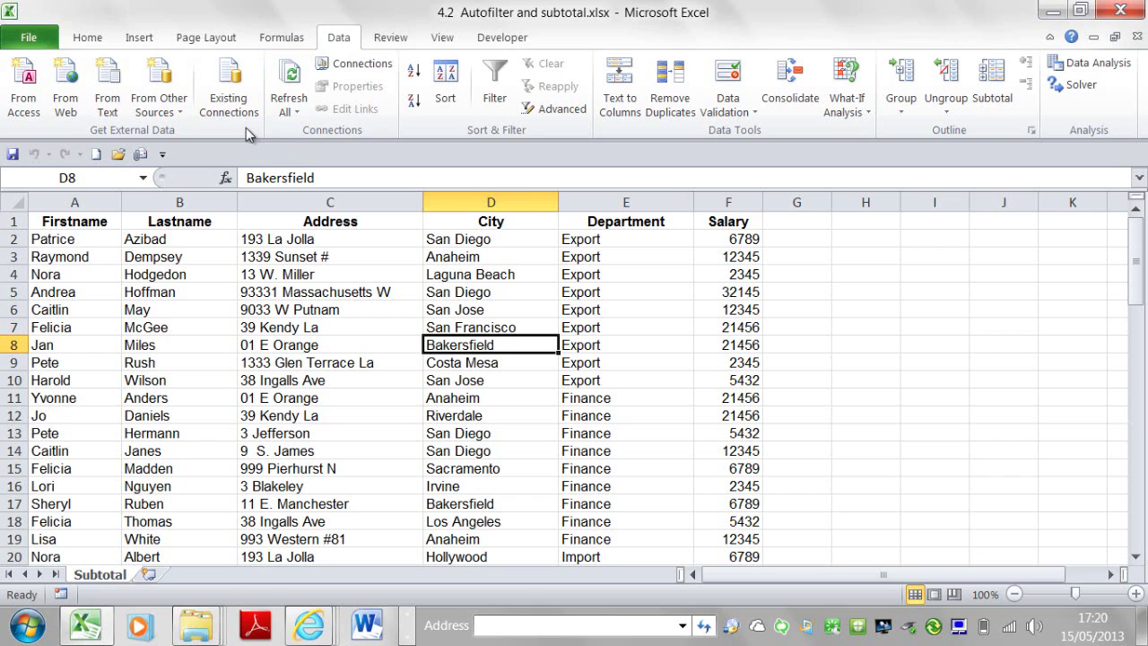
- Add Find from Home > Find & Select to the quick access toolbar
left_click(87, 38)
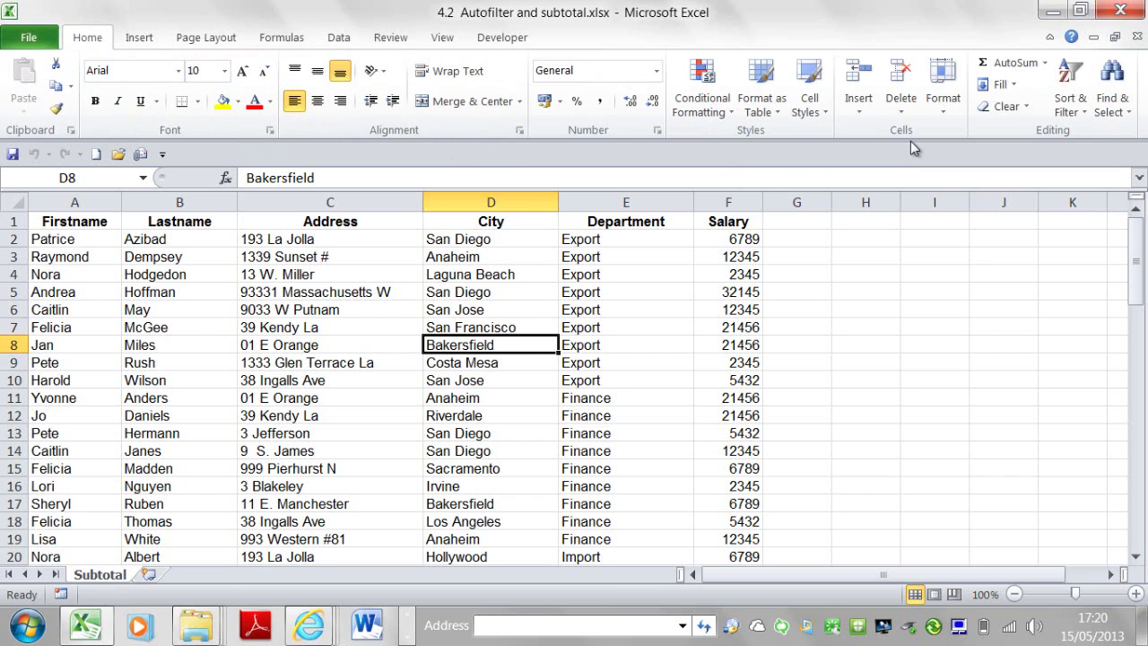
left_click(1117, 111)
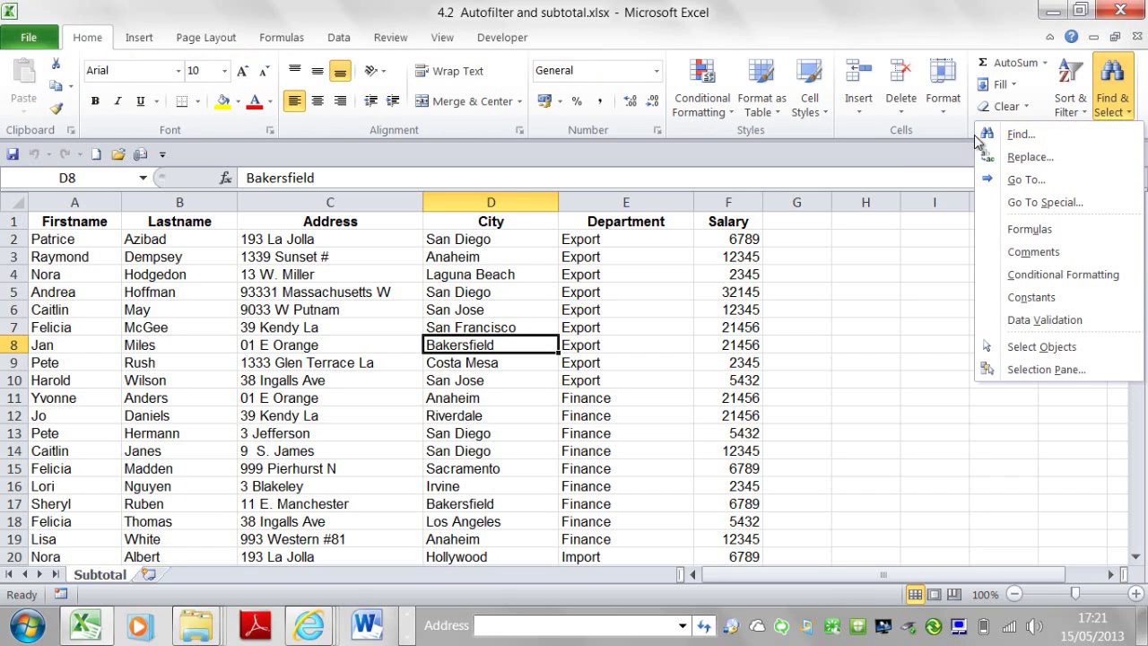
right_click(1022, 136)
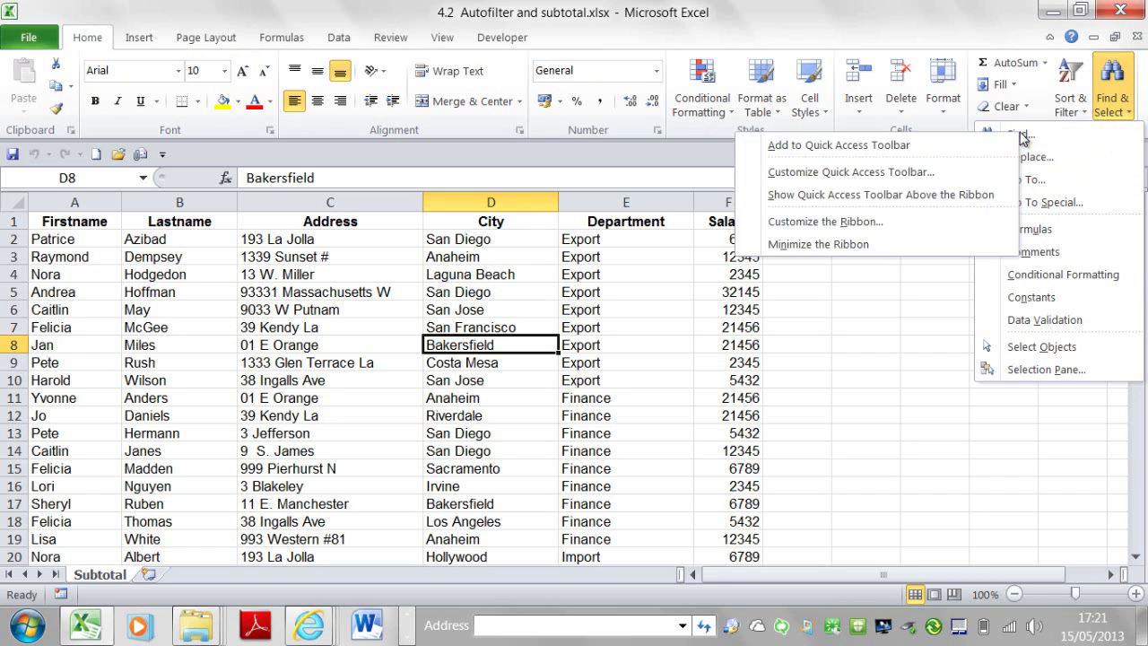
left_click(959, 146)
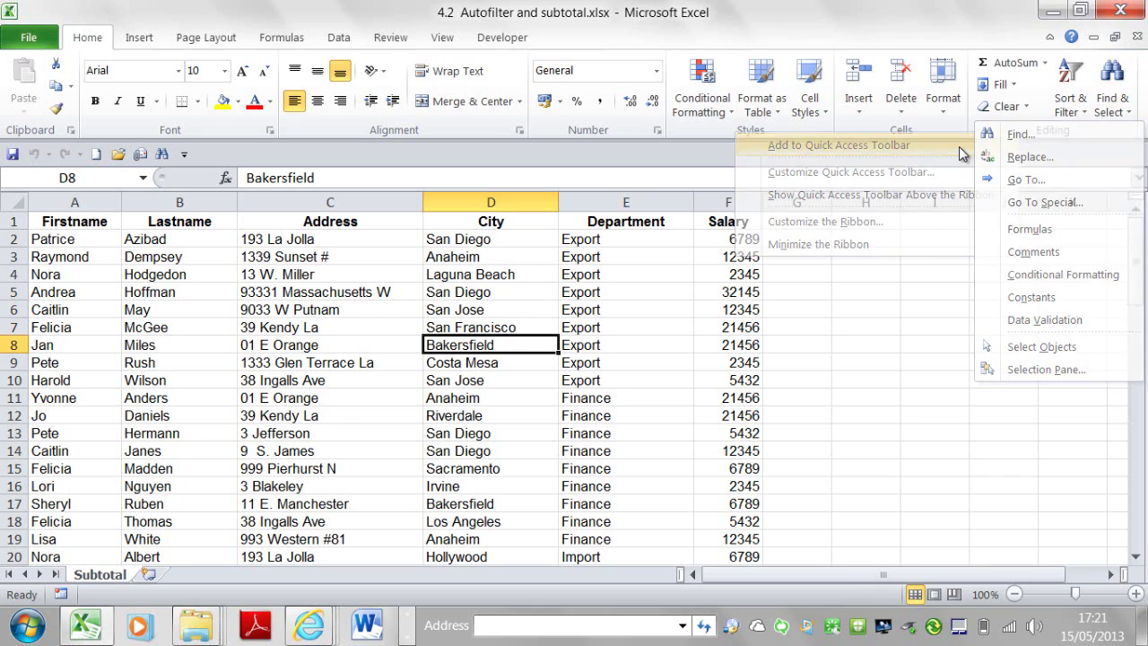
- Test the Find button, close Find and Replace, then remove Find from the toolbar
left_click(161, 155)
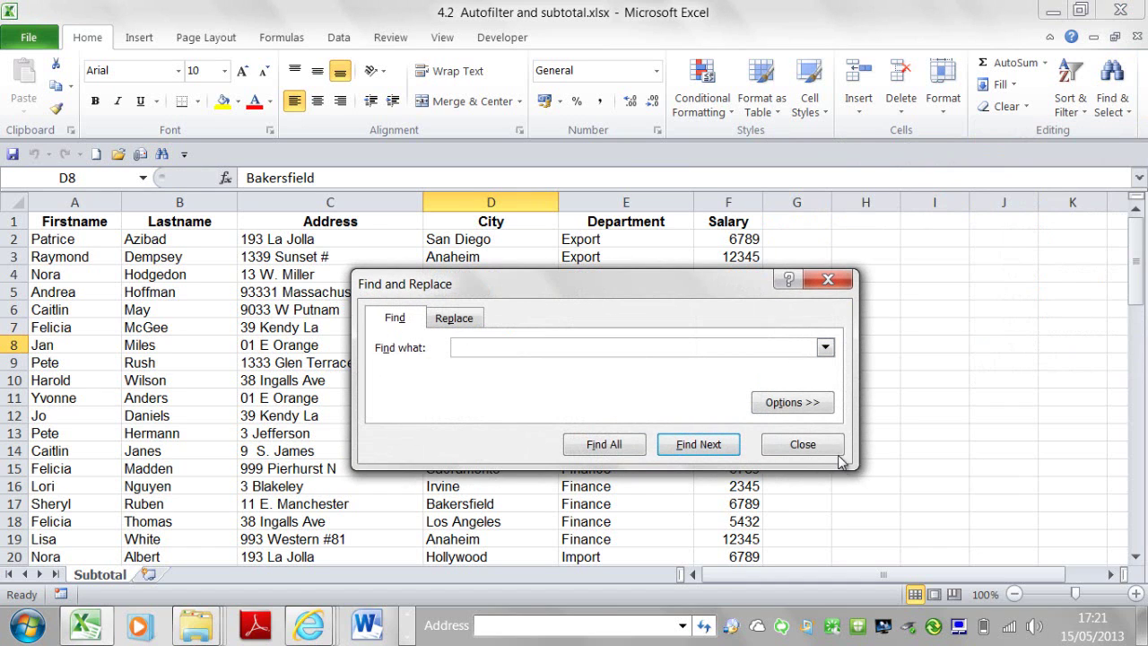
left_click(802, 444)
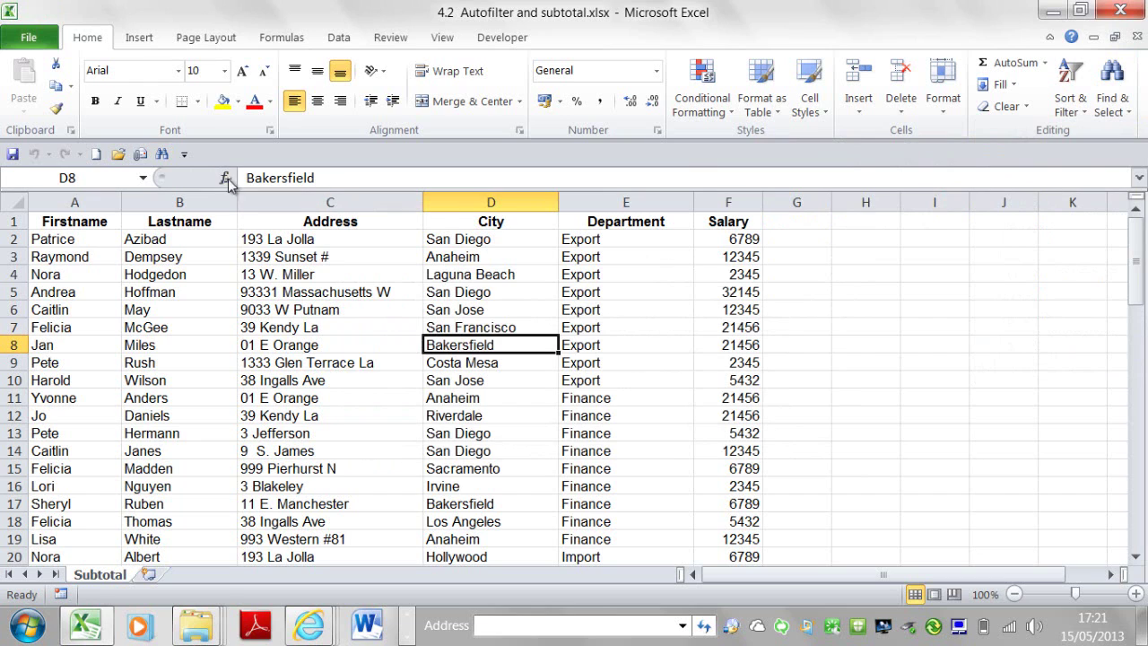
right_click(161, 158)
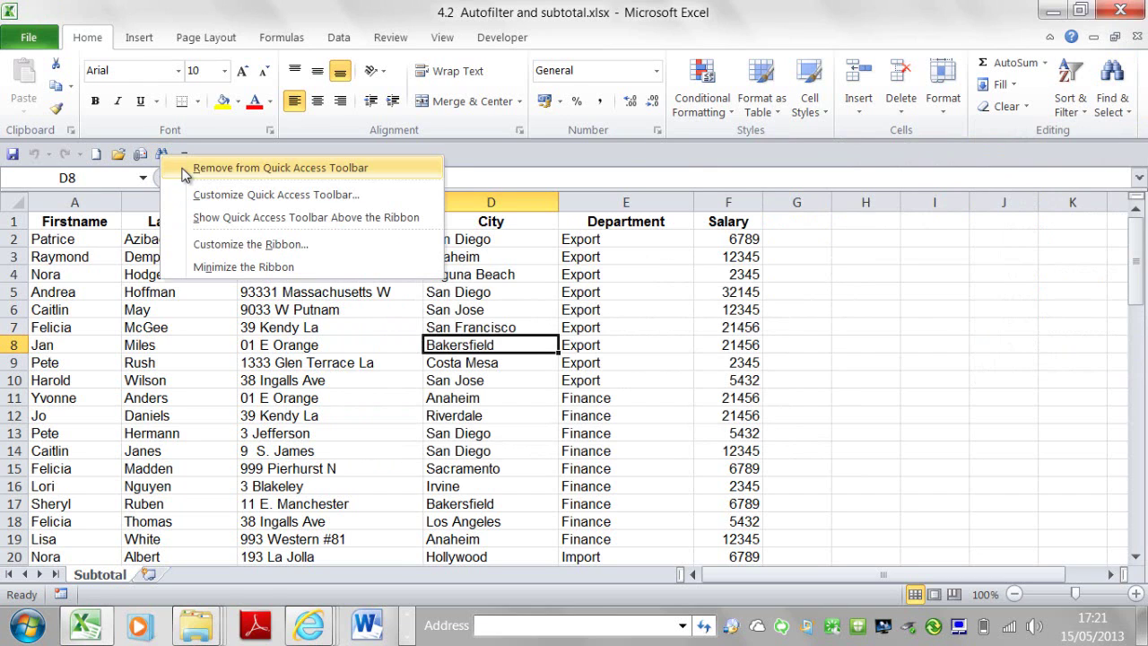
left_click(184, 168)
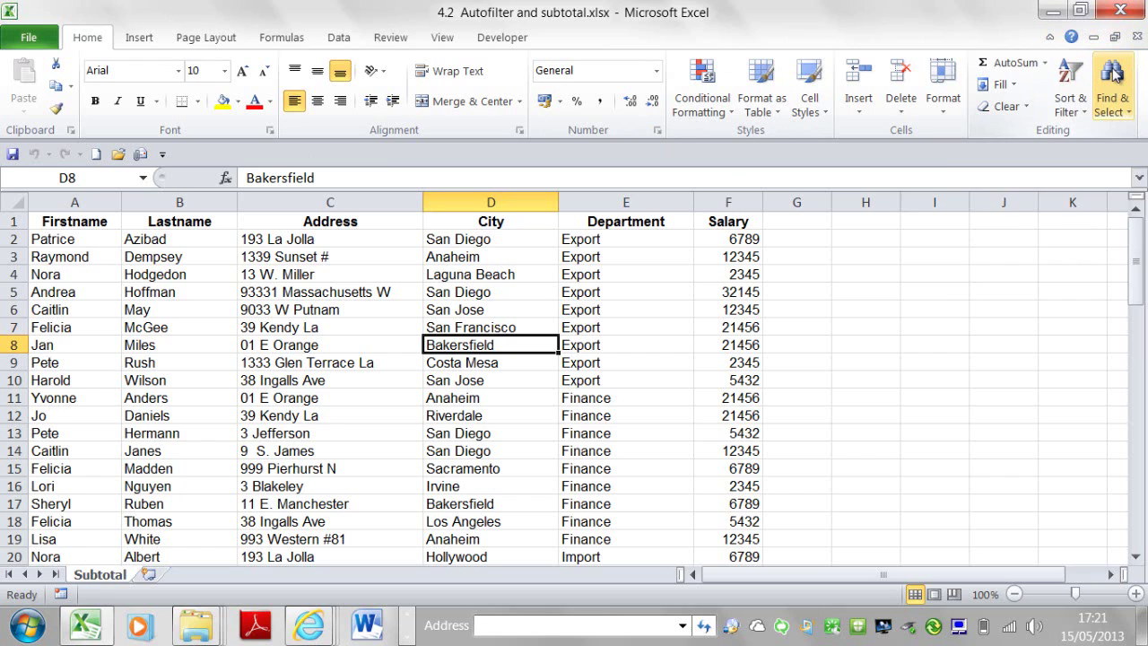
- Add Find and Replace from Find & Select to the quick access toolbar
left_click(1123, 115)
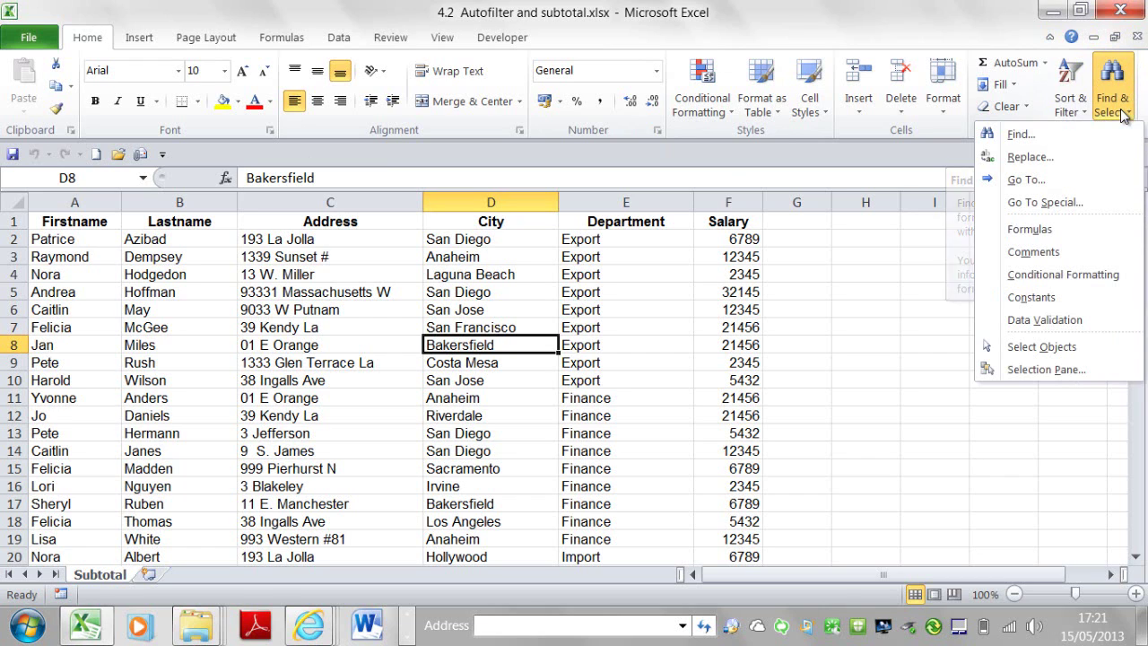
right_click(1075, 136)
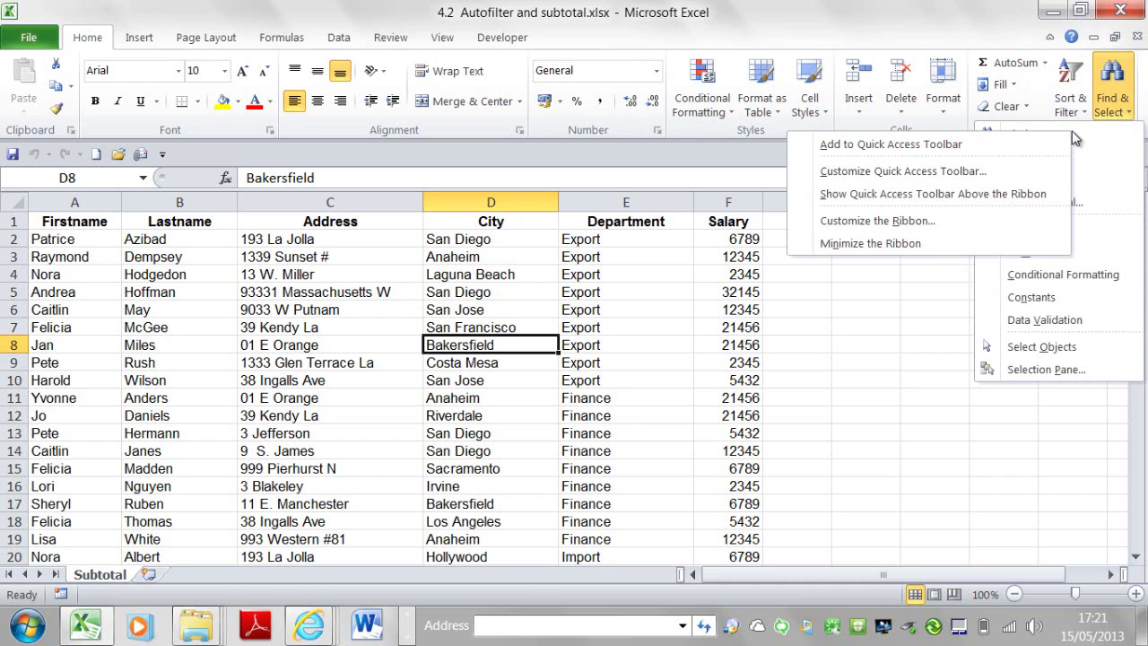
left_click(984, 149)
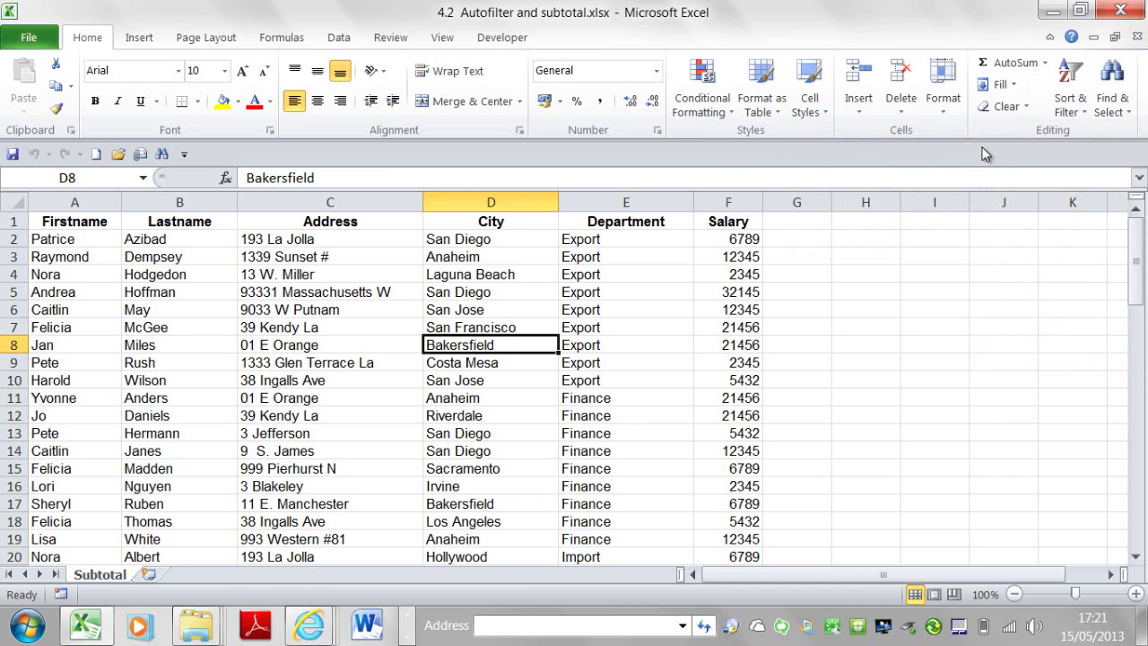
left_click(1121, 117)
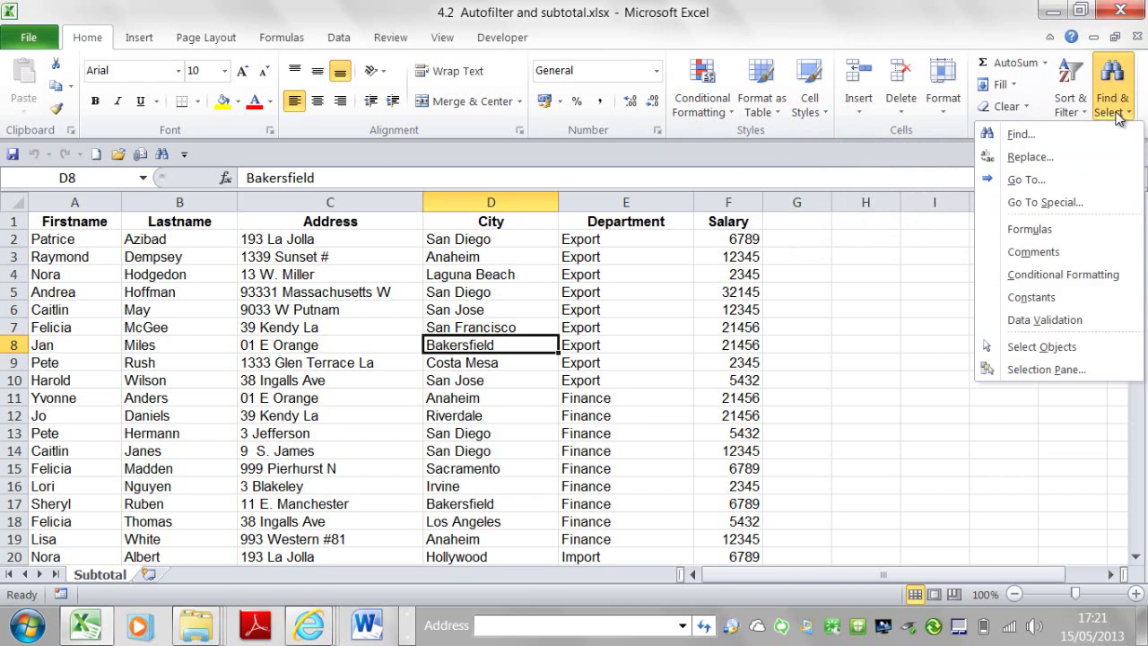
right_click(1032, 167)
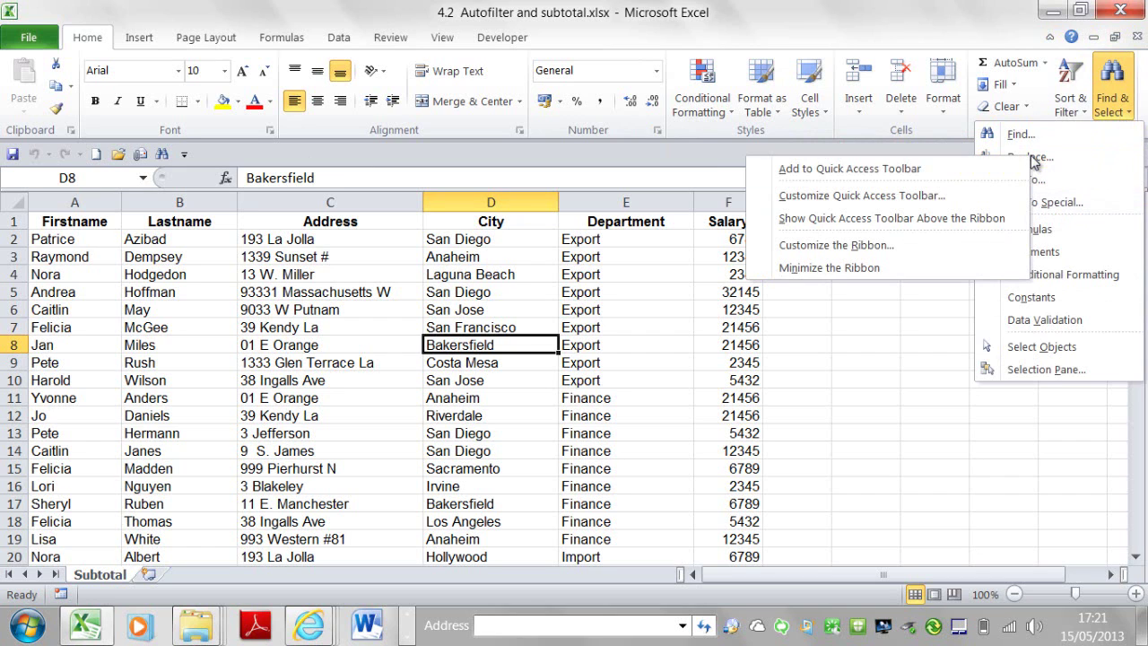
left_click(982, 173)
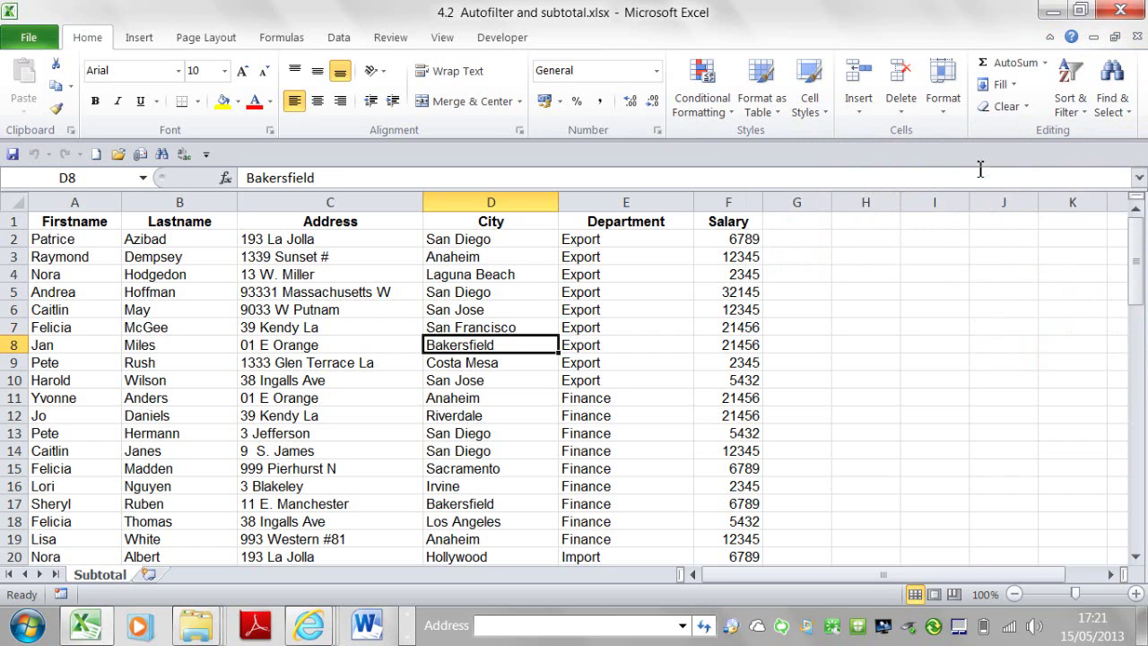
- Test the Replace button, close the dialog, then remove Replace from the toolbar
left_click(184, 157)
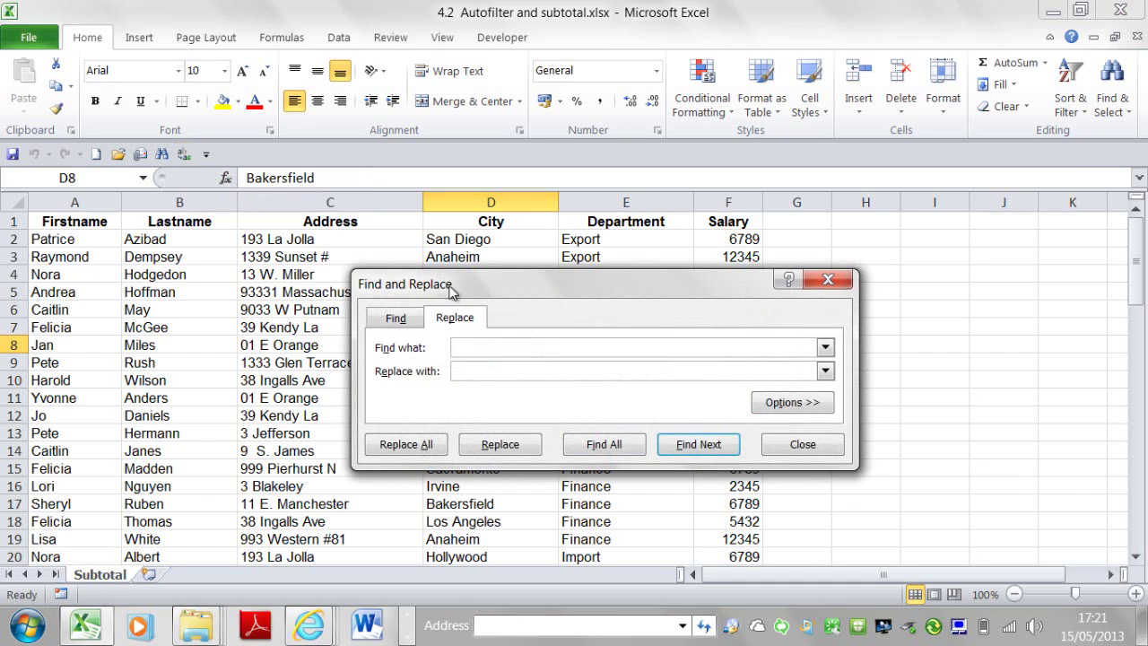
left_click(794, 450)
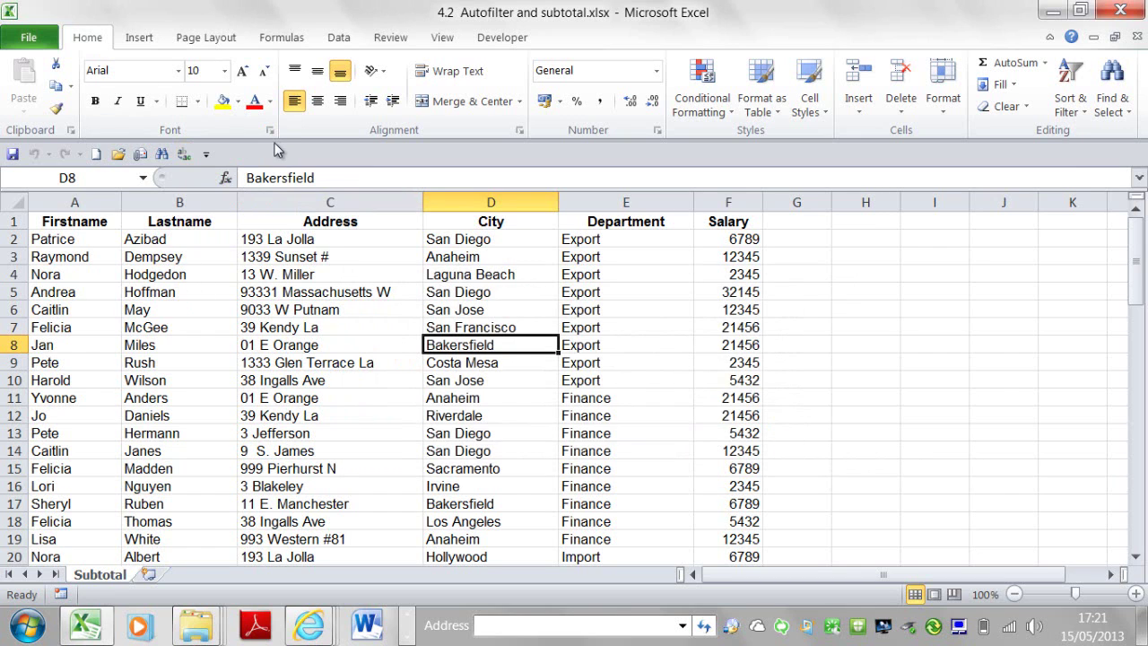
right_click(183, 156)
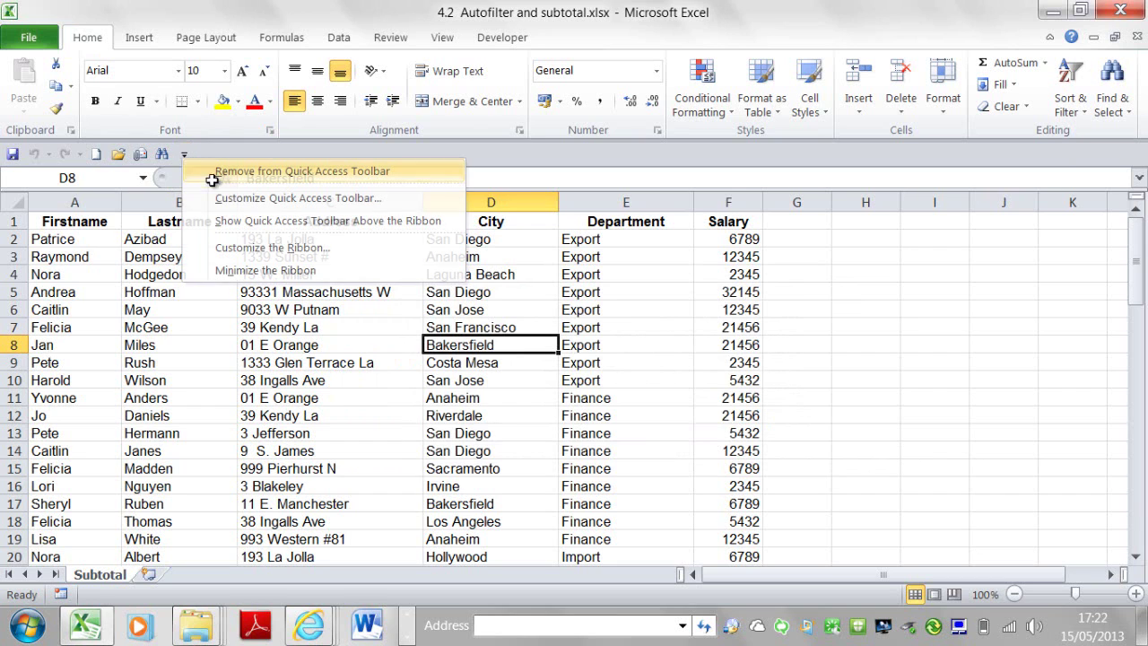
left_click(217, 173)
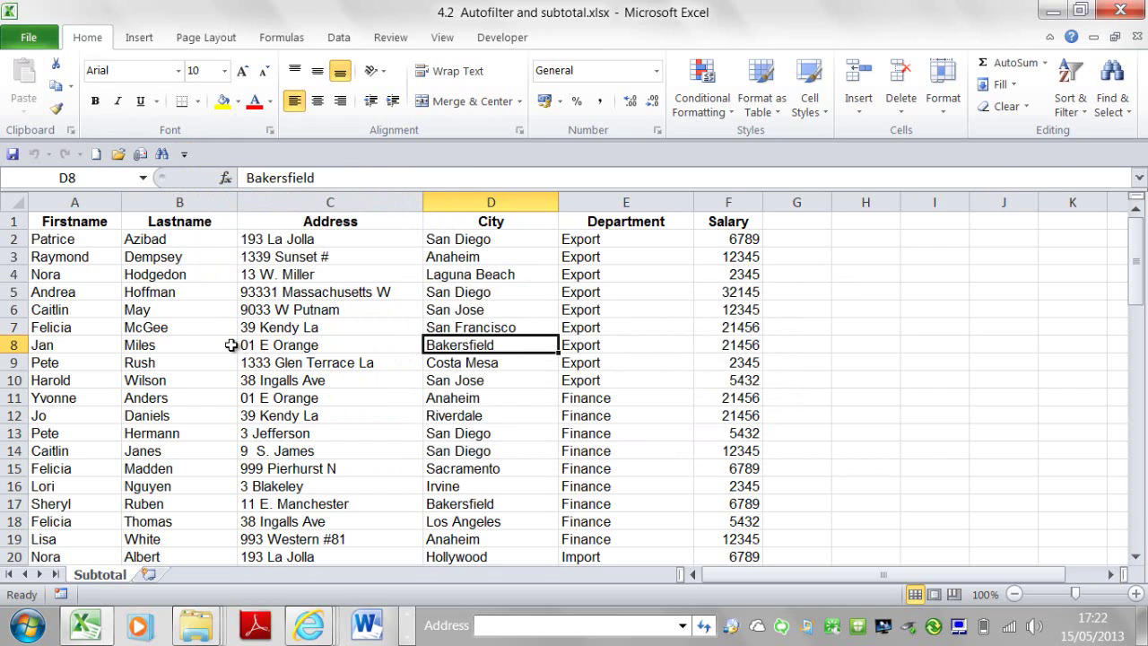
left_click(265, 305)
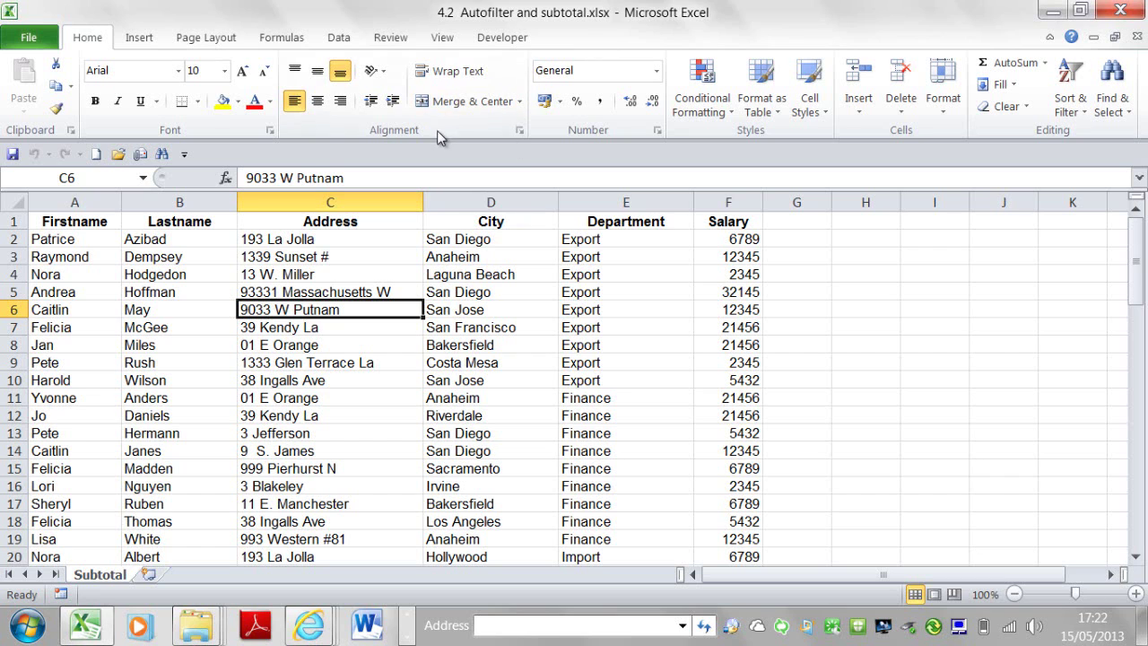
left_click(803, 107)
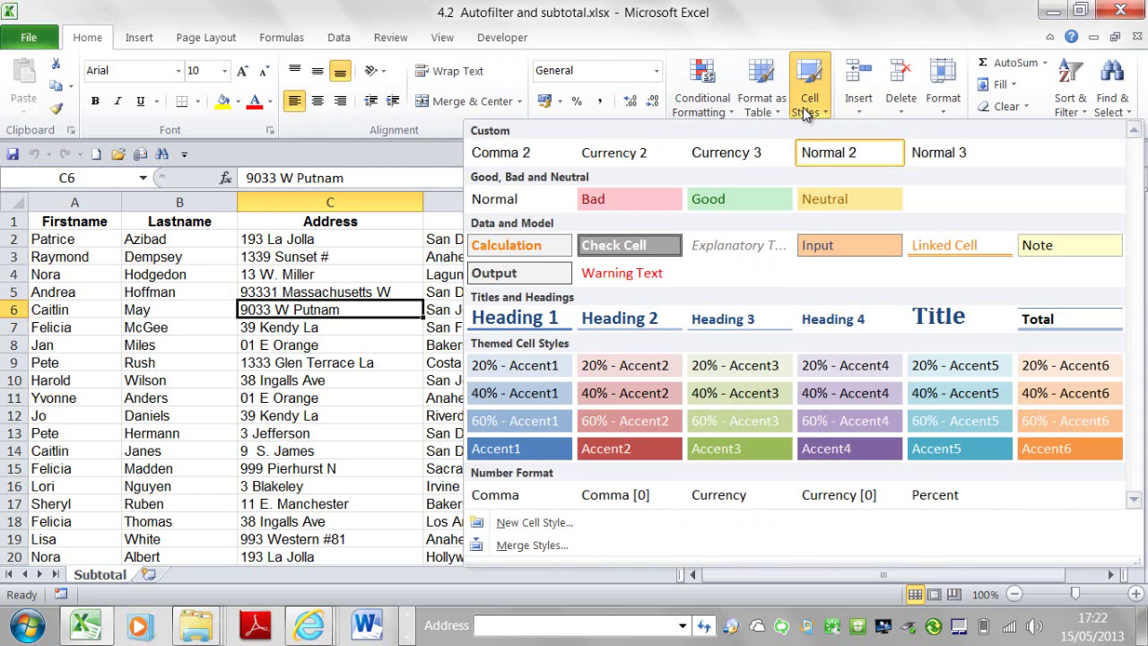
right_click(631, 194)
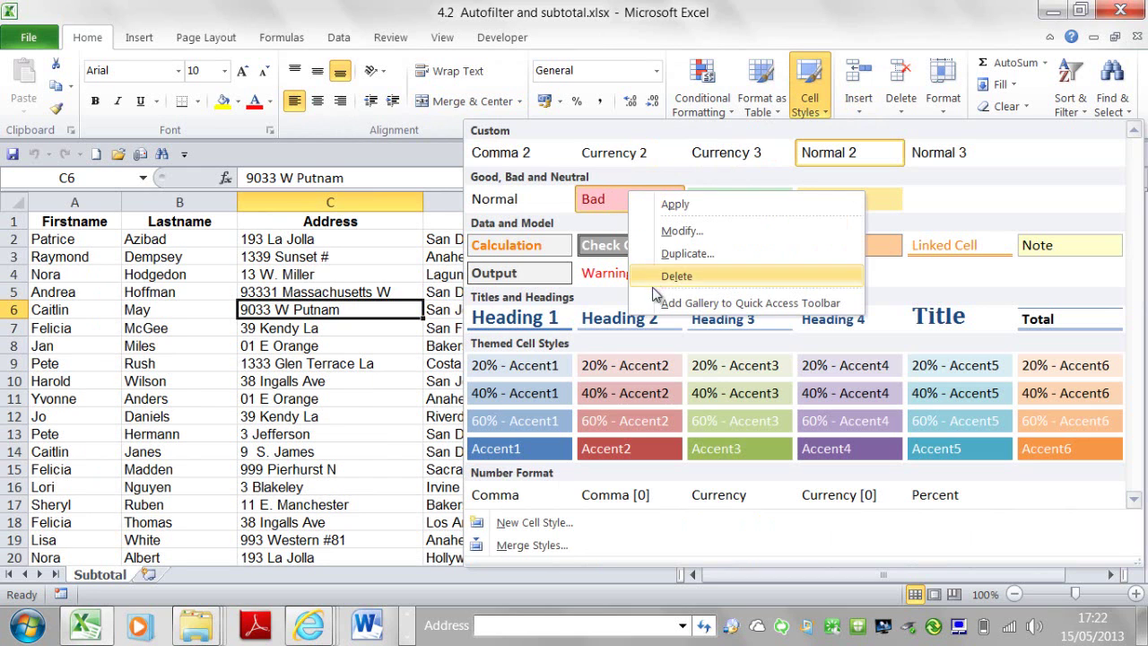
left_click(682, 303)
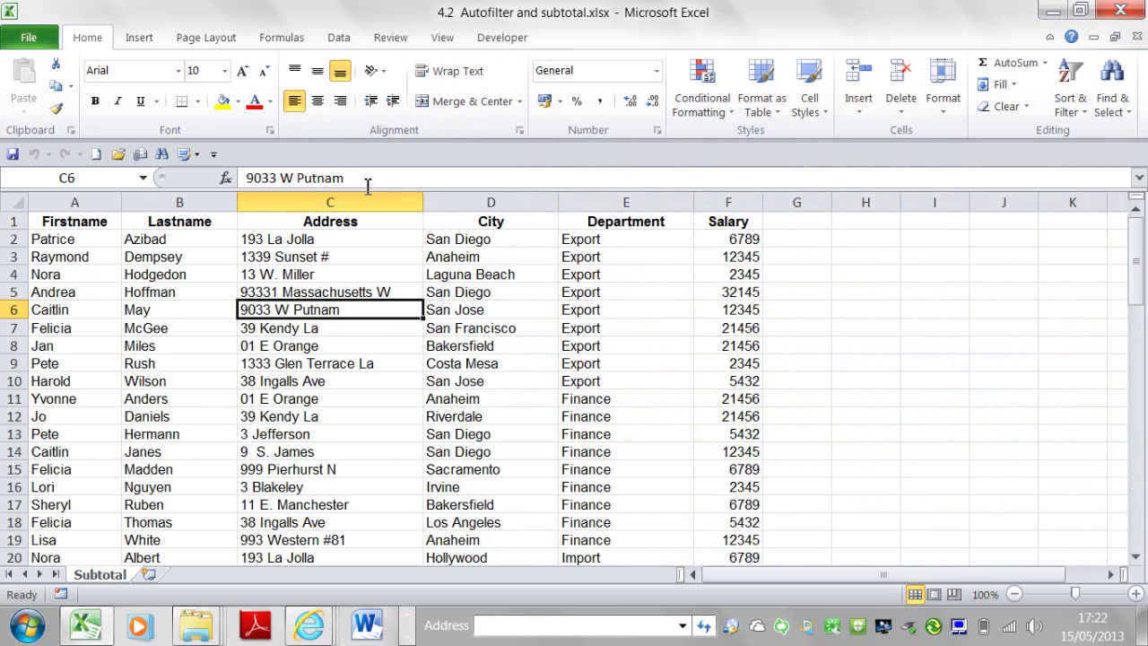
left_click(190, 153)
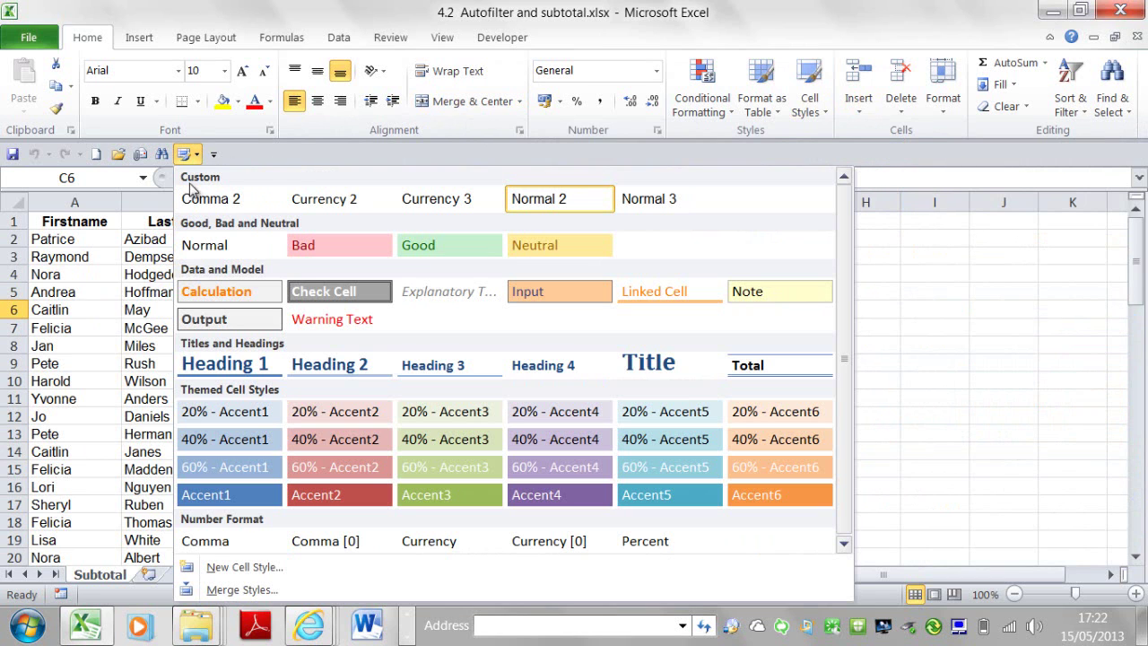
left_click(279, 155)
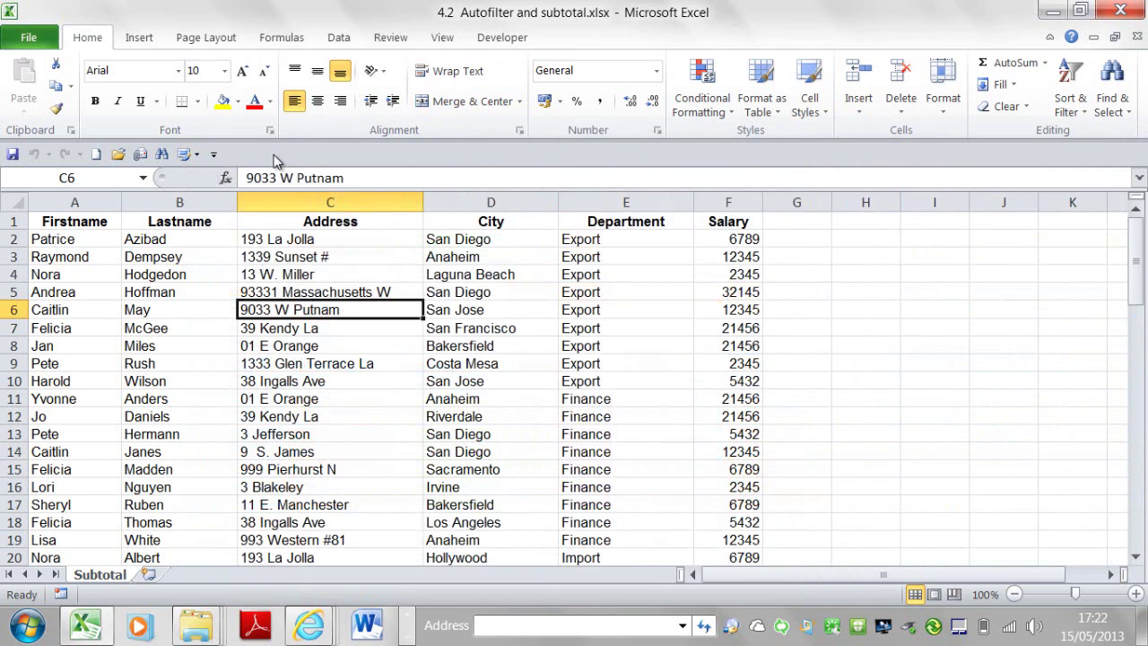
right_click(182, 159)
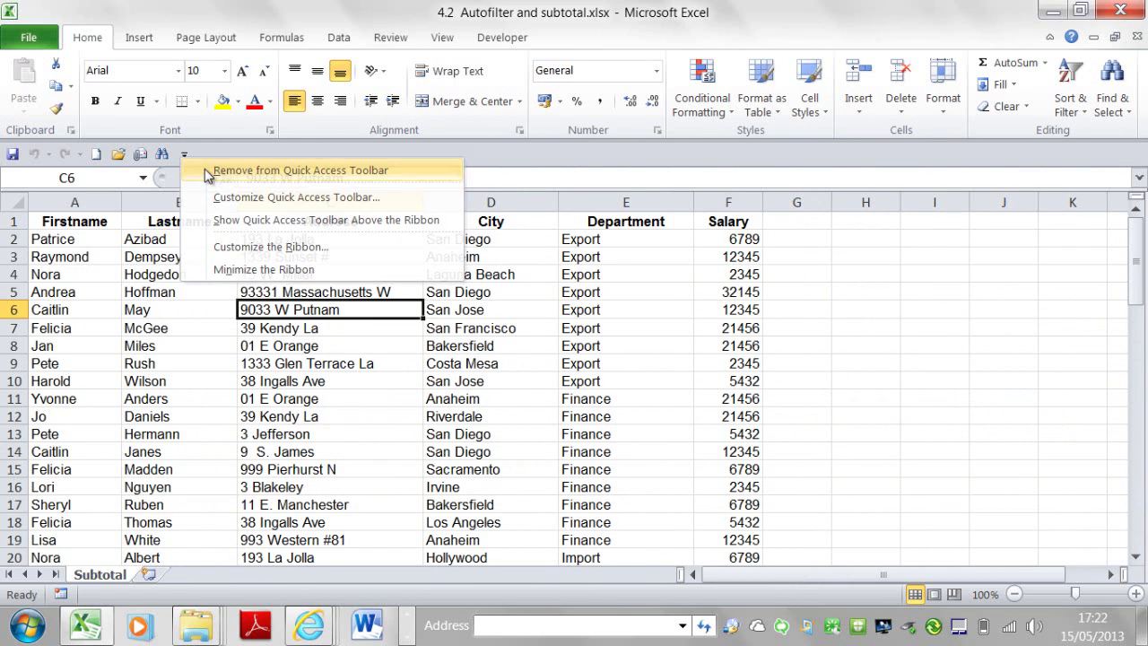
left_click(289, 159)
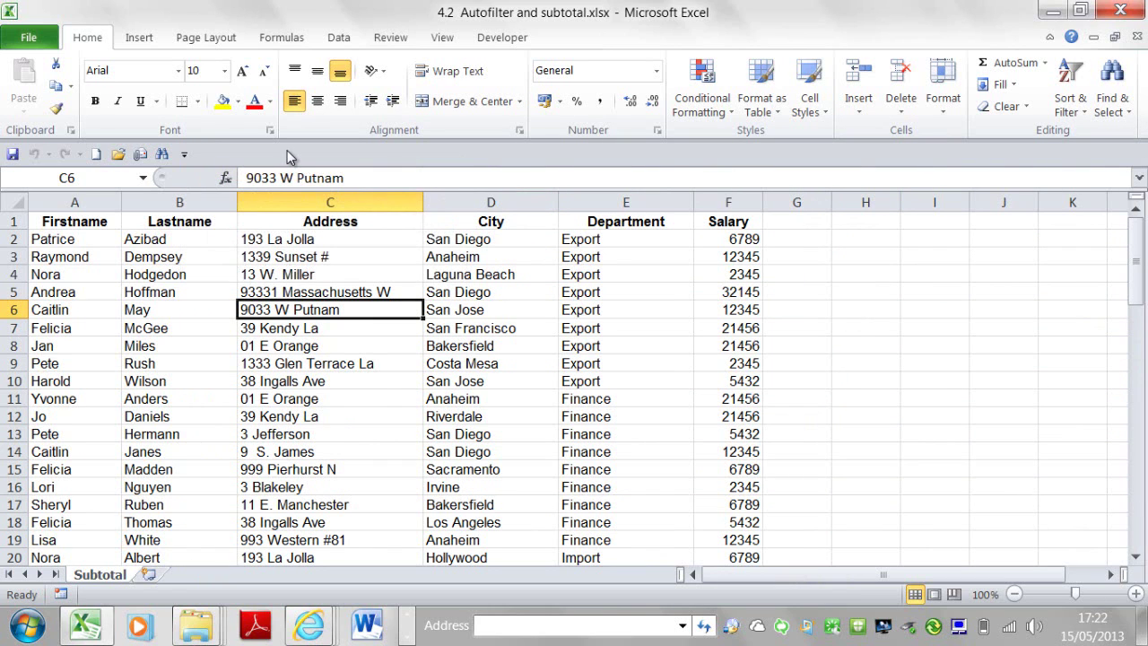
- Choose More Commands from the toolbar drop-down to open Customize the Quick Access Toolbar
left_click(185, 156)
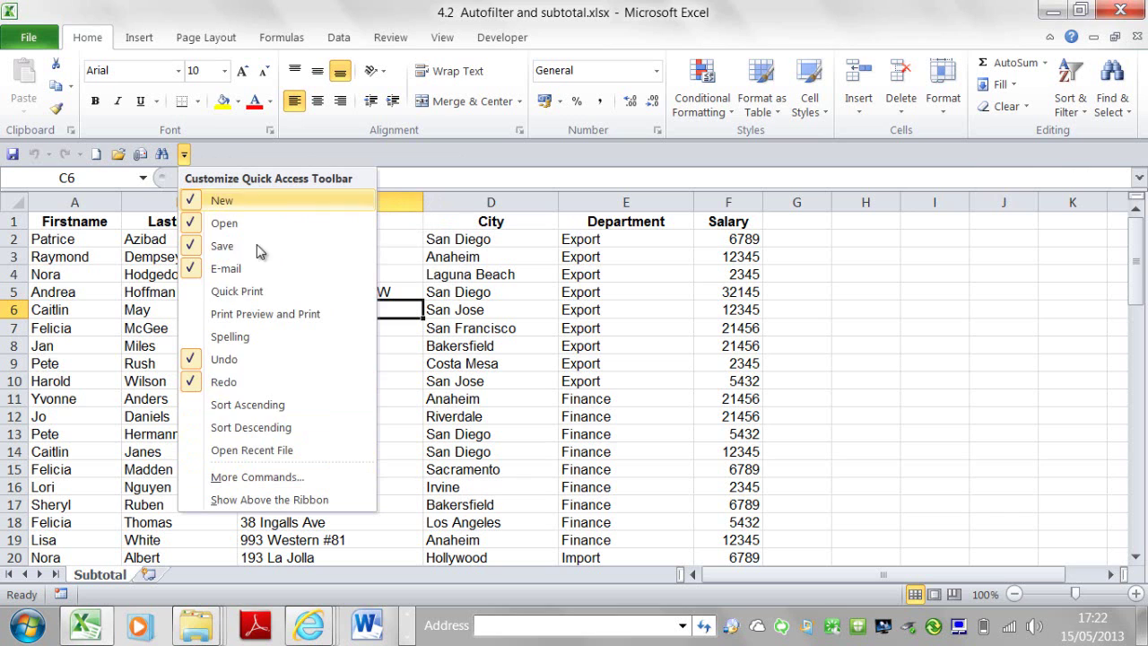
left_click(236, 479)
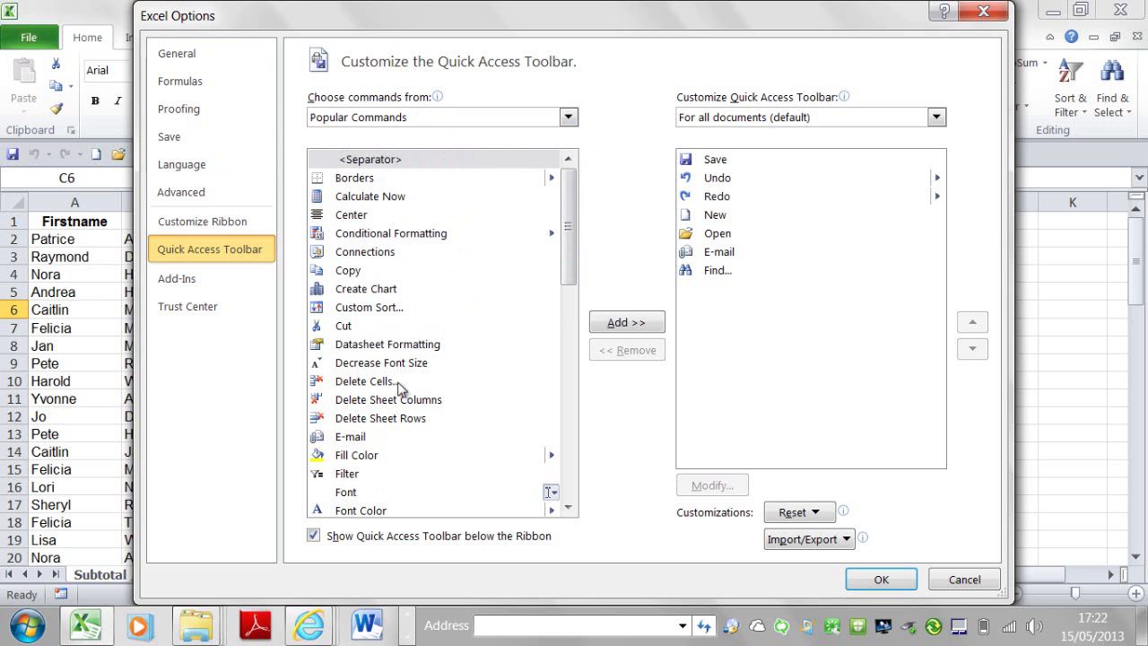
- Switch to File Tab commands and add E-mail as PDF Attachment to the toolbar
left_click(569, 122)
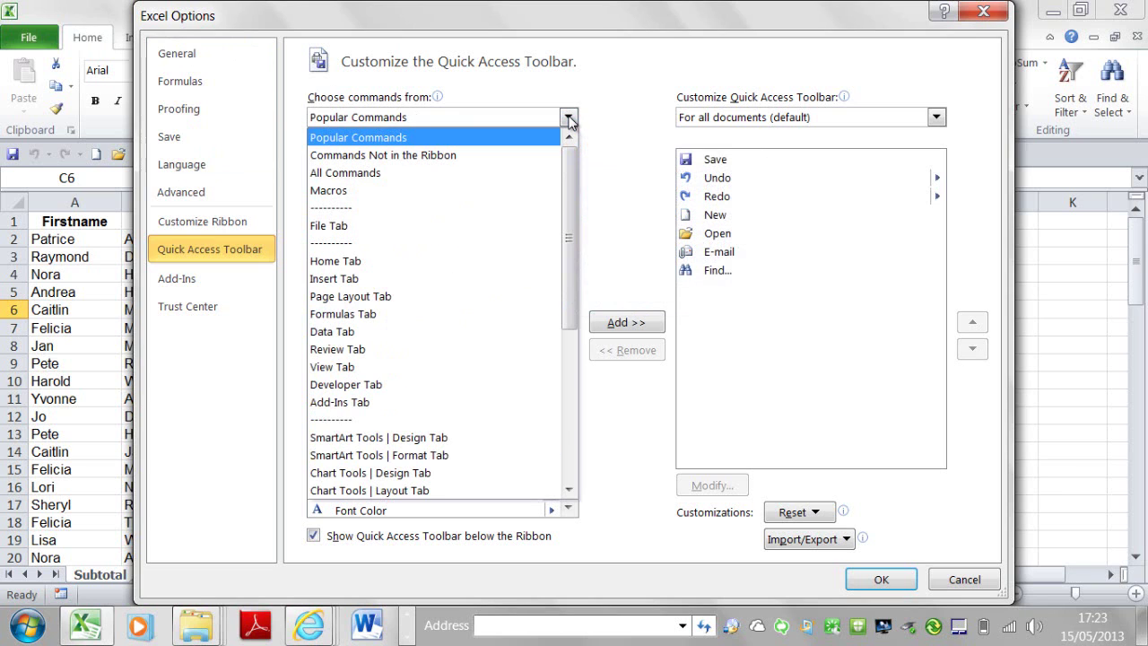
left_click(346, 231)
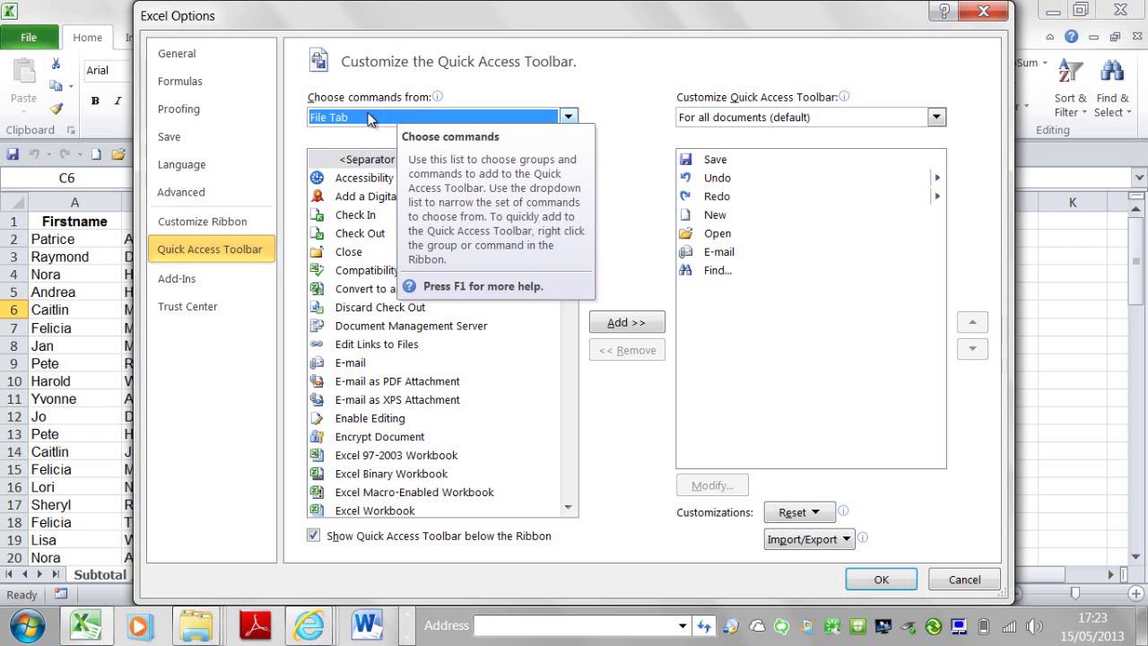
left_click(362, 219)
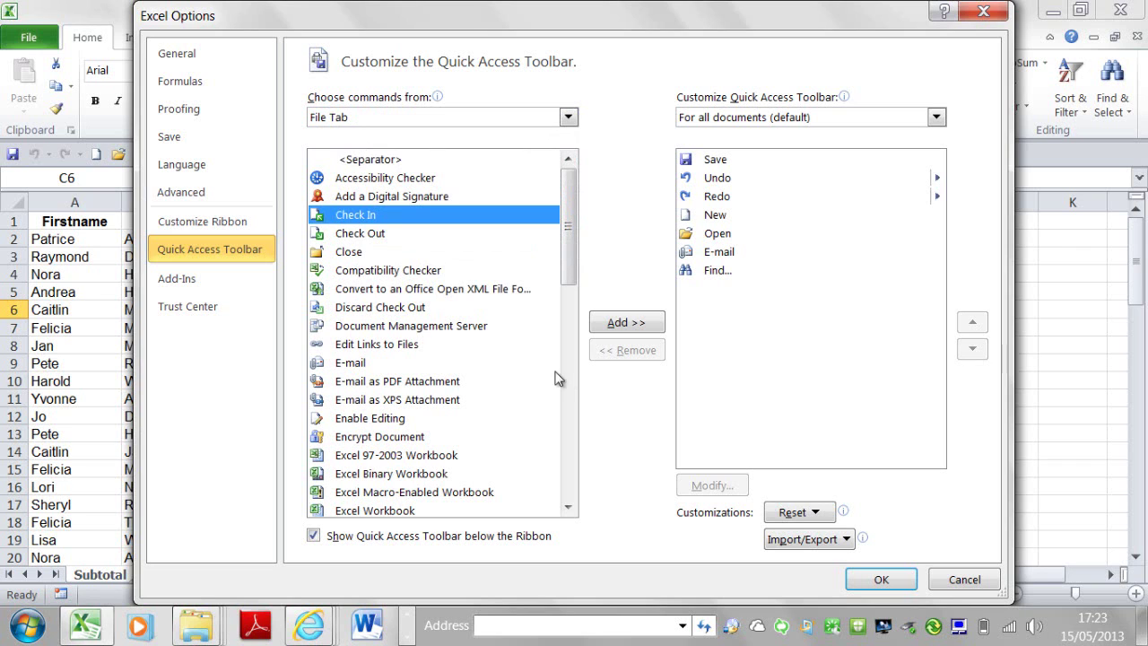
left_click_drag(567, 226, 567, 261)
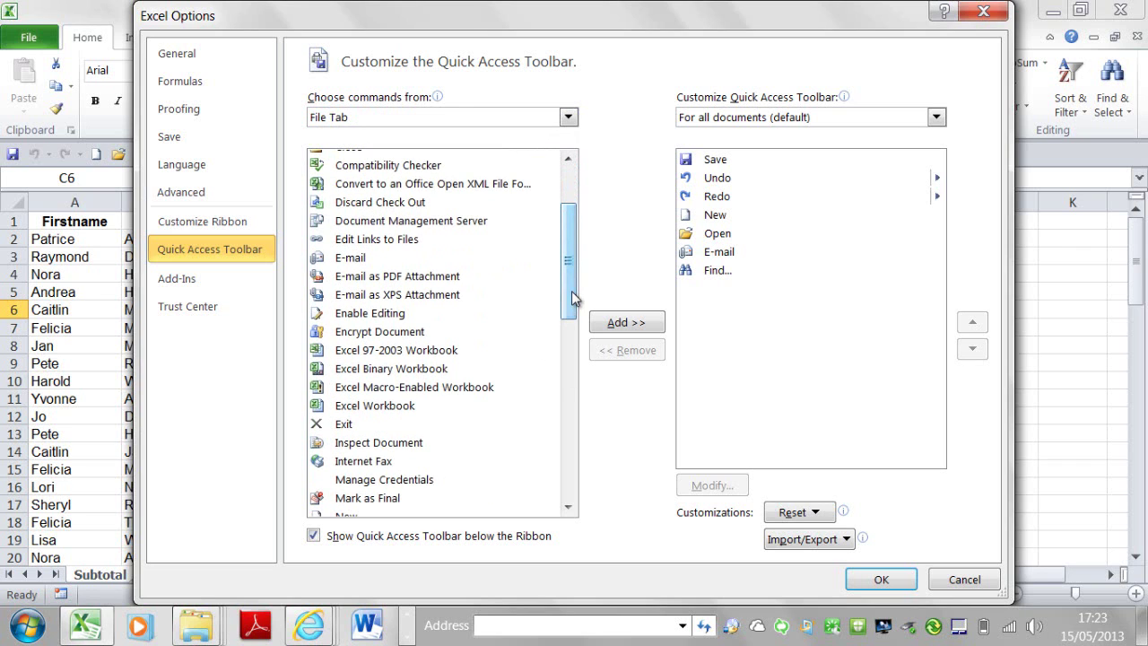
left_click(393, 278)
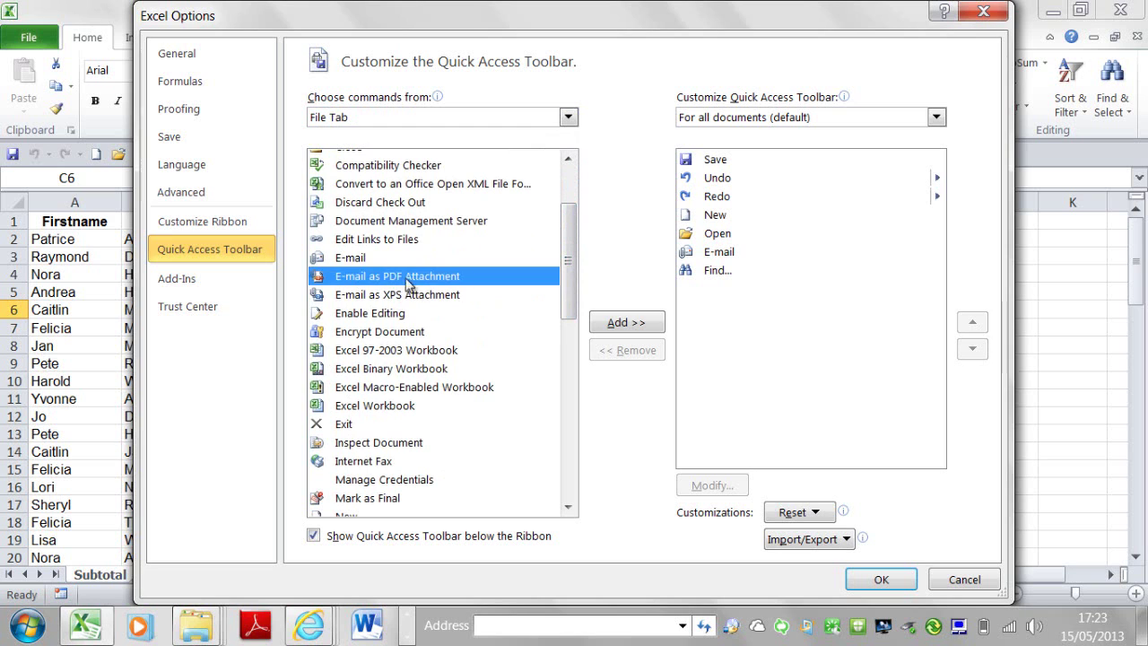
left_click(619, 324)
- Find Publish as PDF or XPS in the File Tab list and add it
left_click_drag(567, 264, 568, 302)
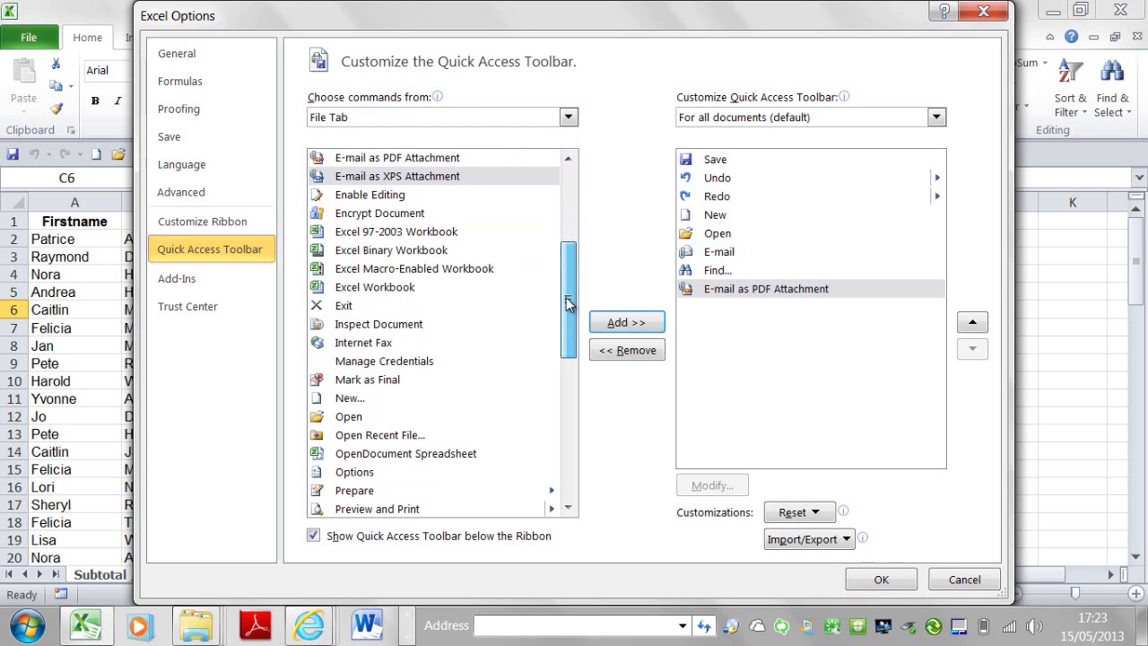
left_click(384, 290)
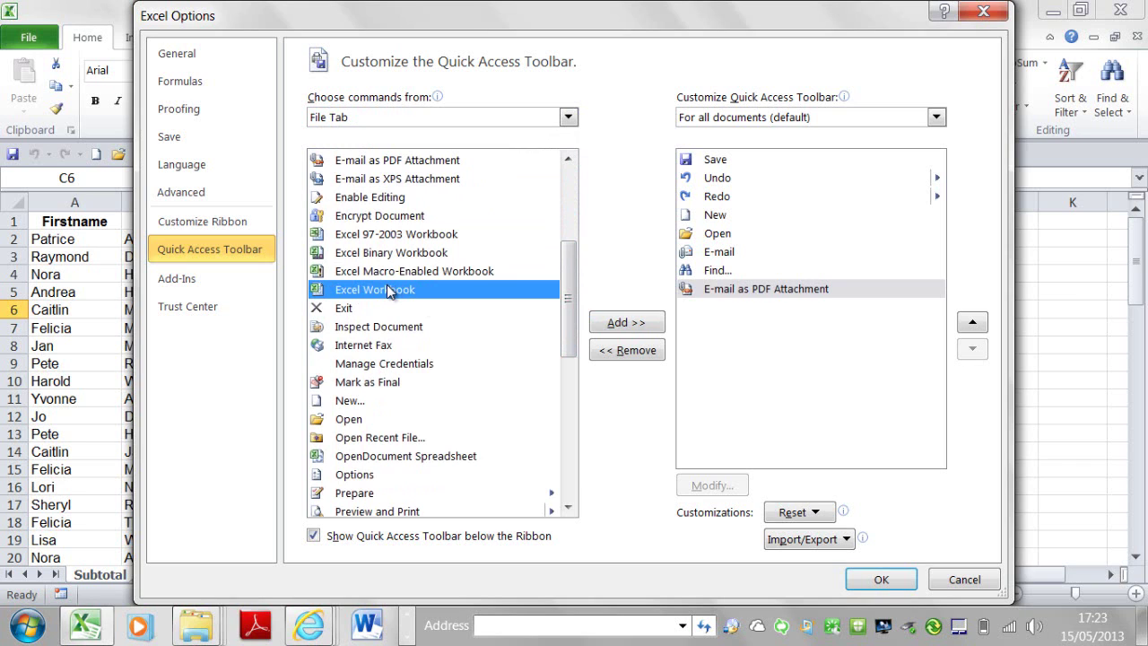
key("s")
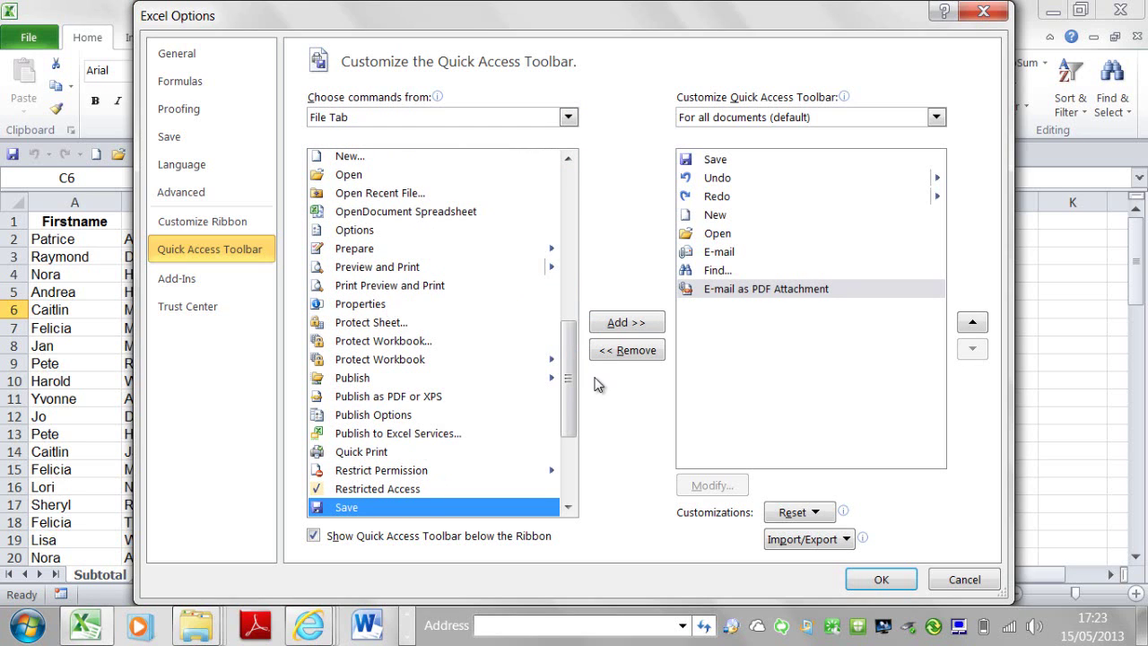
left_click_drag(572, 398, 569, 457)
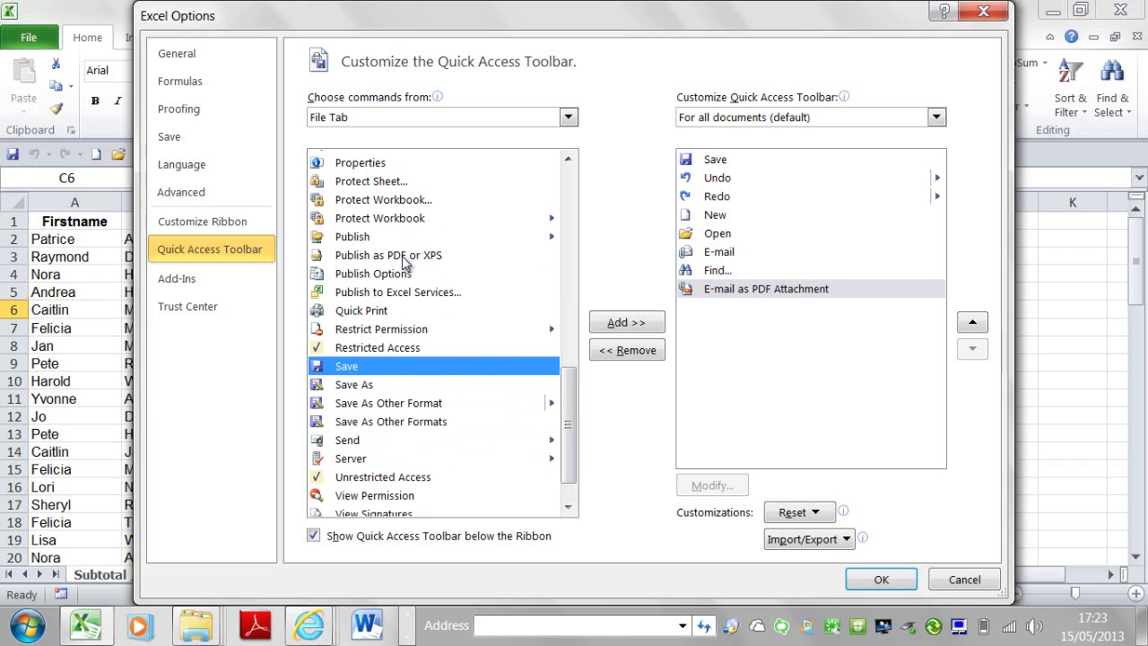
left_click(388, 256)
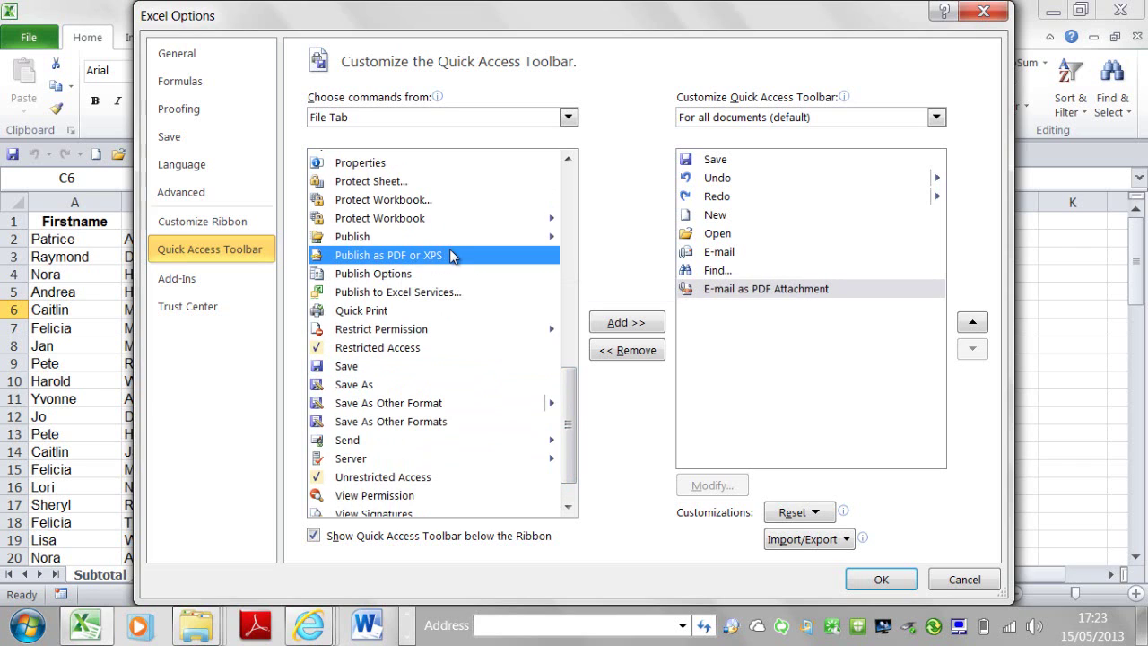
left_click(639, 334)
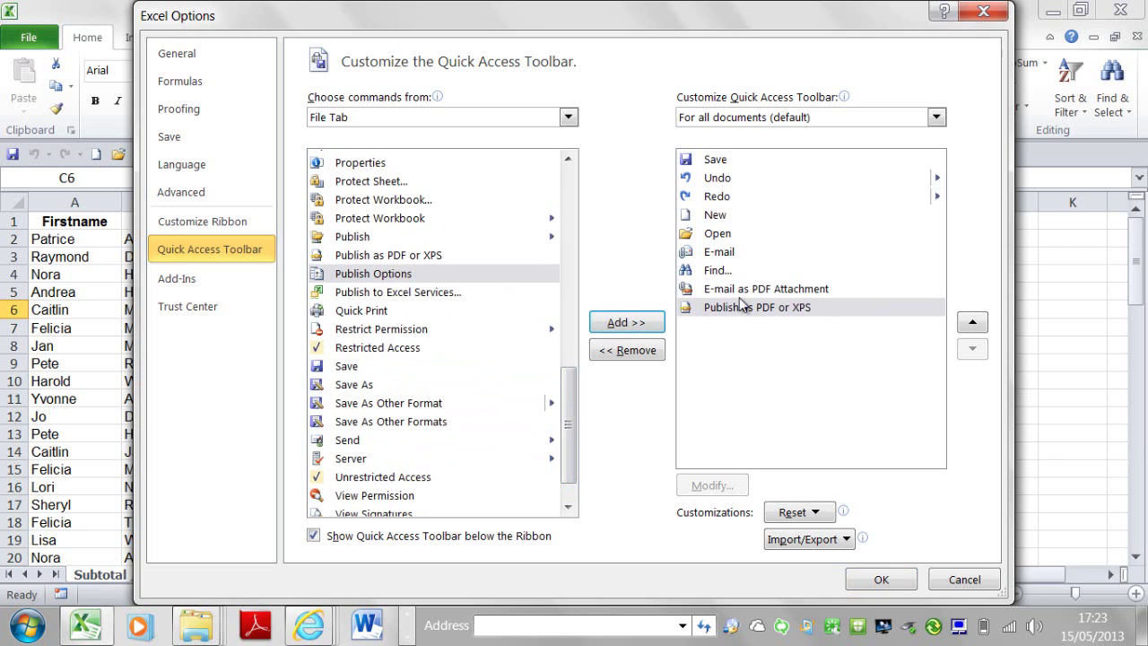
- Move Publish as PDF or XPS to the top of the toolbar list
left_click(971, 325)
left_click(972, 325)
left_click(971, 325)
left_click(971, 325)
left_click(972, 325)
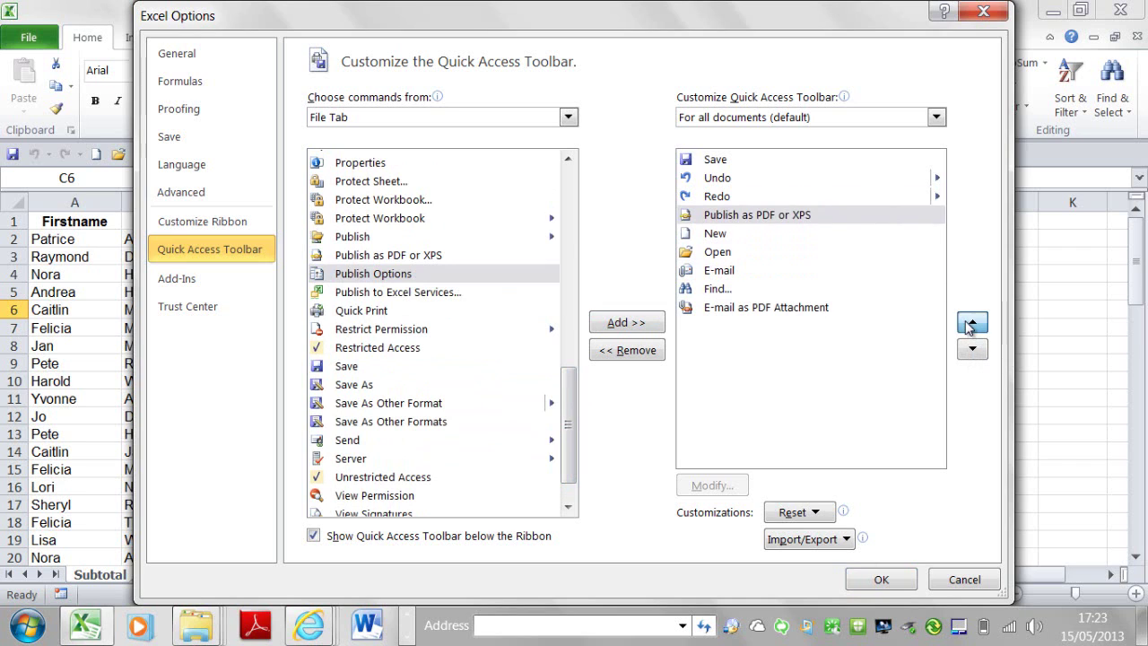
left_click(970, 325)
left_click(970, 325)
left_click(970, 325)
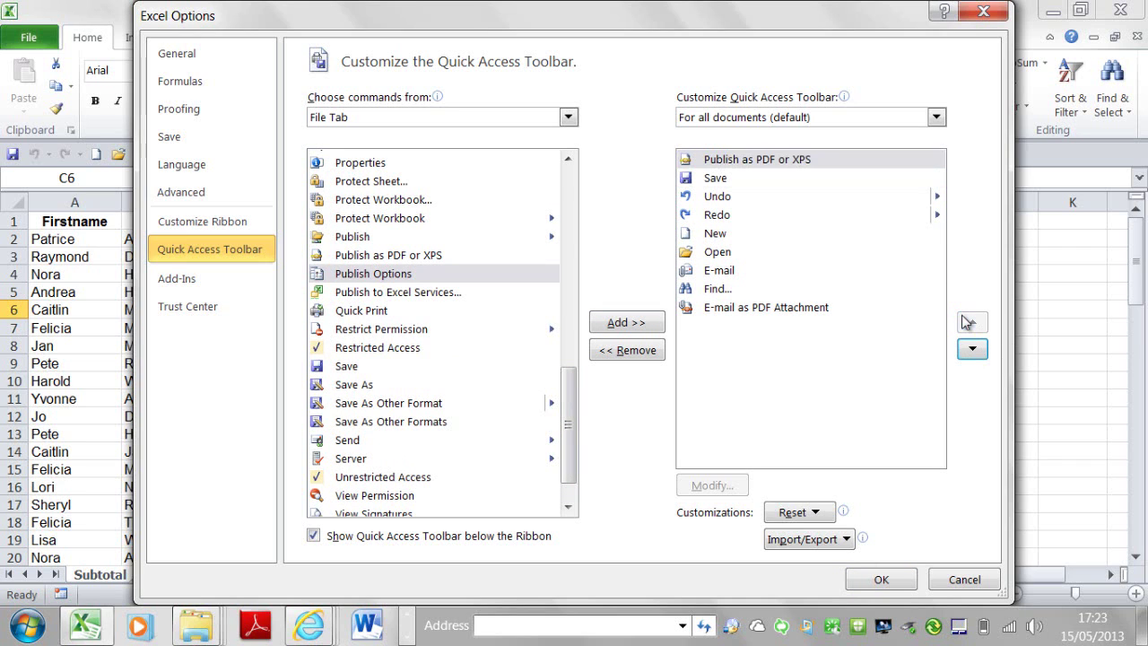
- Move E-mail as PDF Attachment up to second place, right after Publish as PDF or XPS
left_click(711, 309)
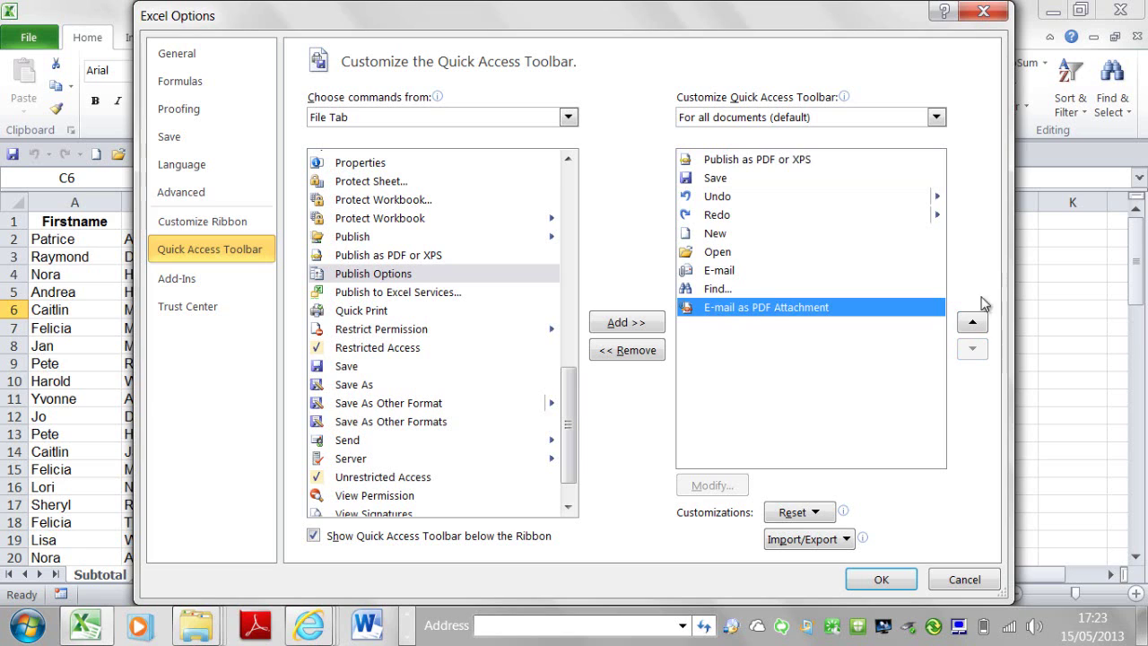
left_click(972, 322)
left_click(972, 322)
left_click(972, 322)
left_click(971, 322)
left_click(972, 322)
left_click(971, 322)
left_click(972, 322)
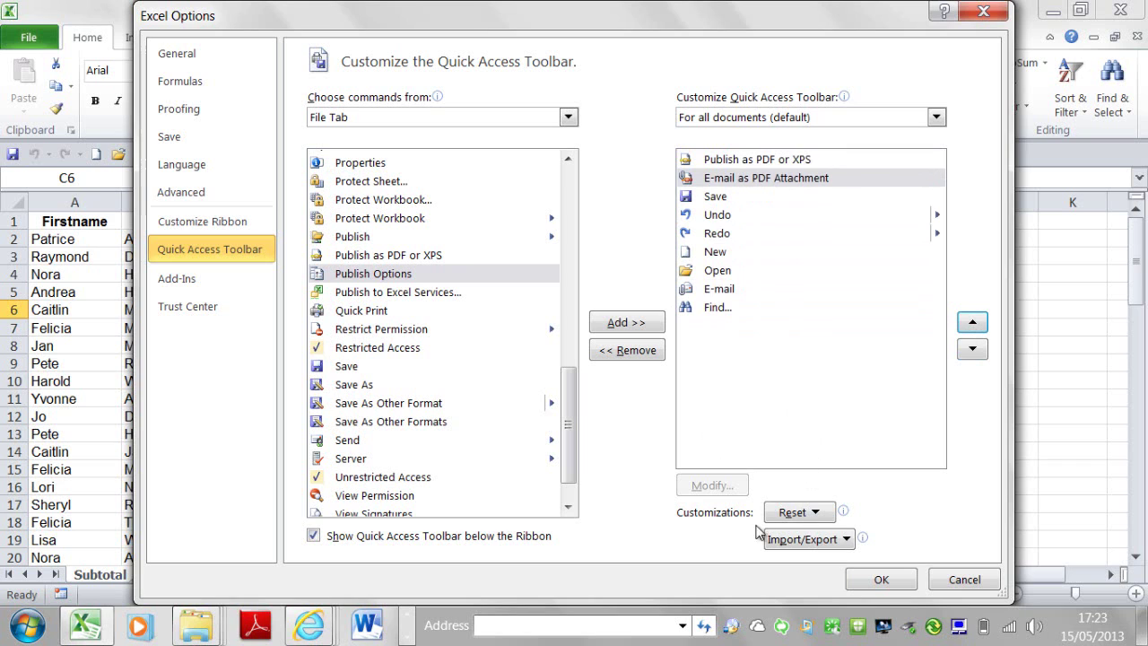
- Skip the Reset options and choose Import/Export > Export all customizations, opening the File Save window
left_click(802, 510)
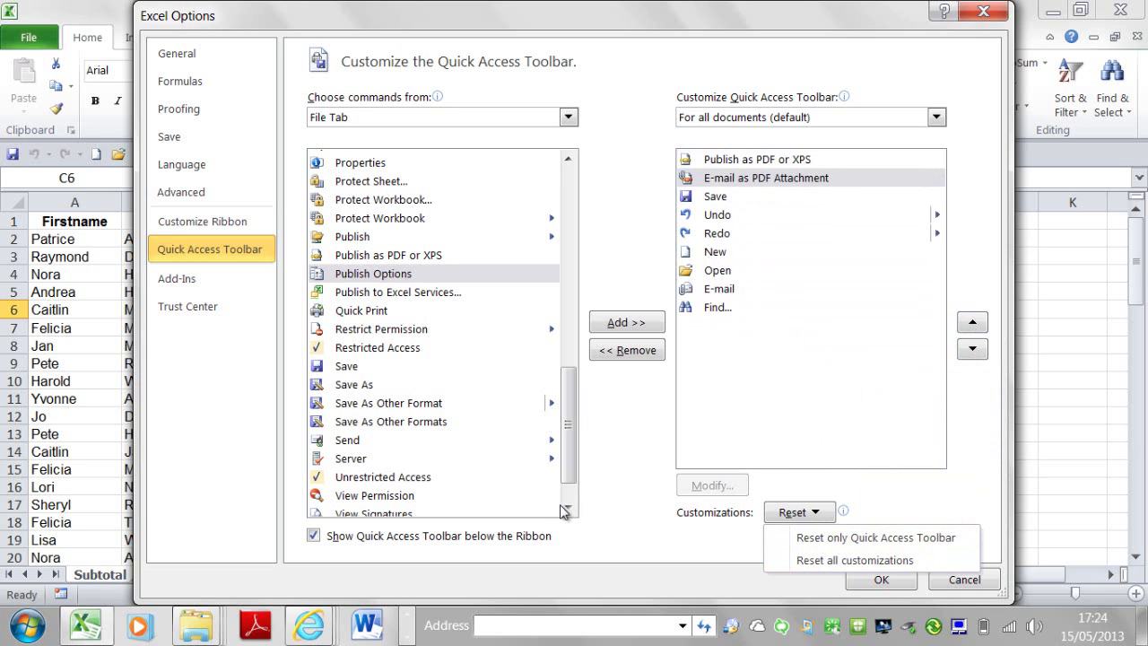
left_click(610, 513)
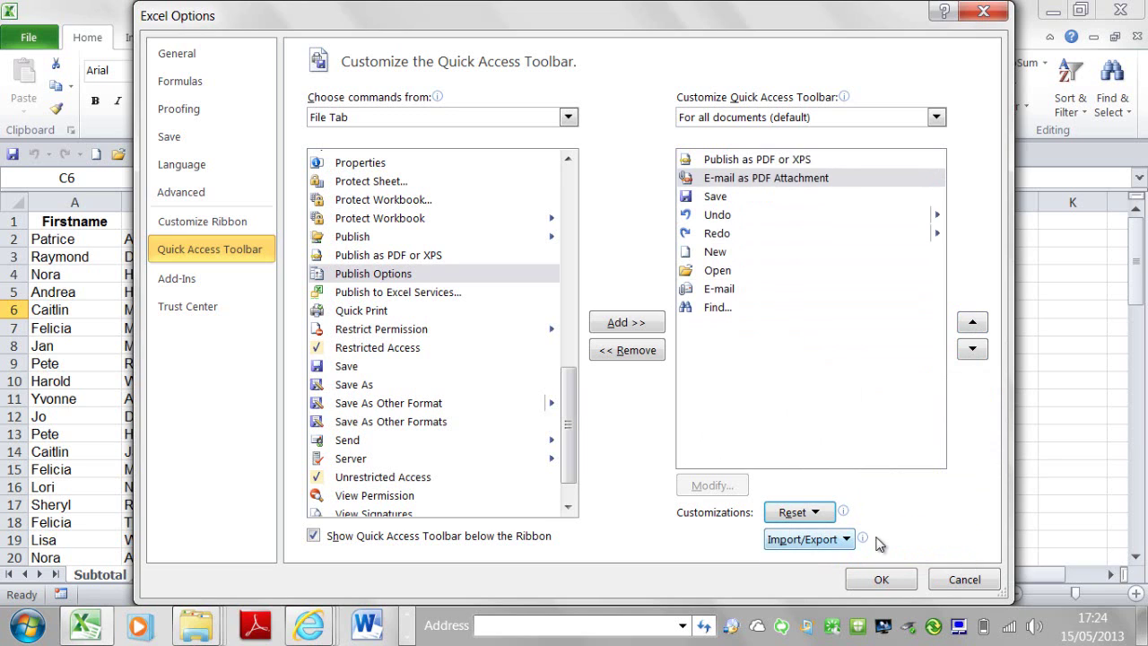
left_click(841, 544)
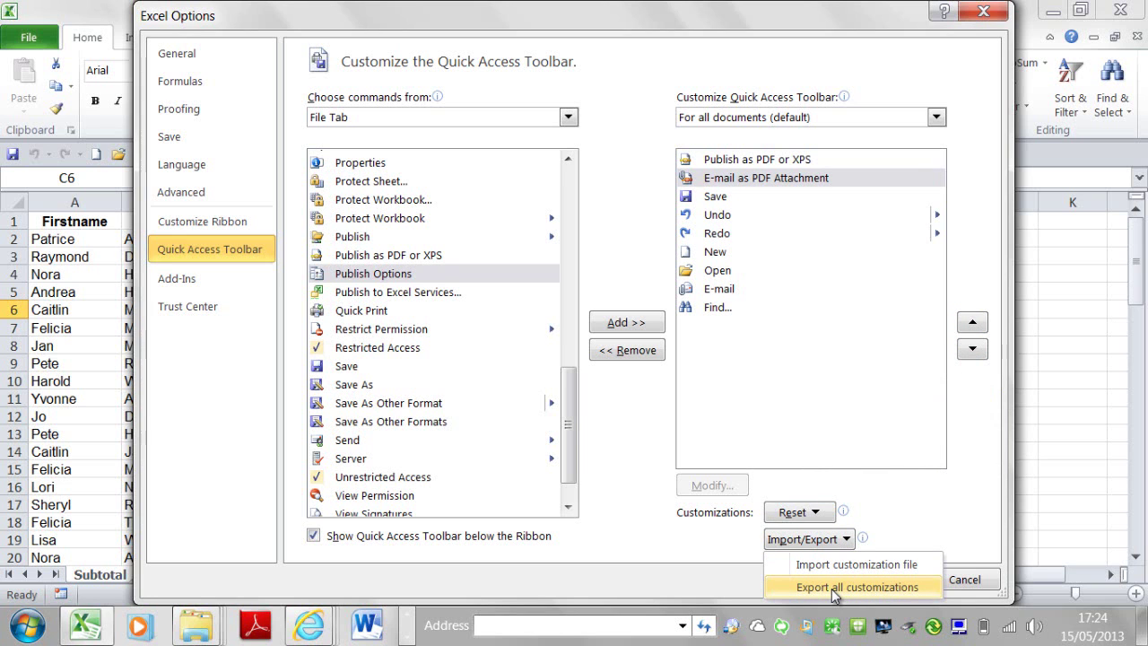
left_click(832, 588)
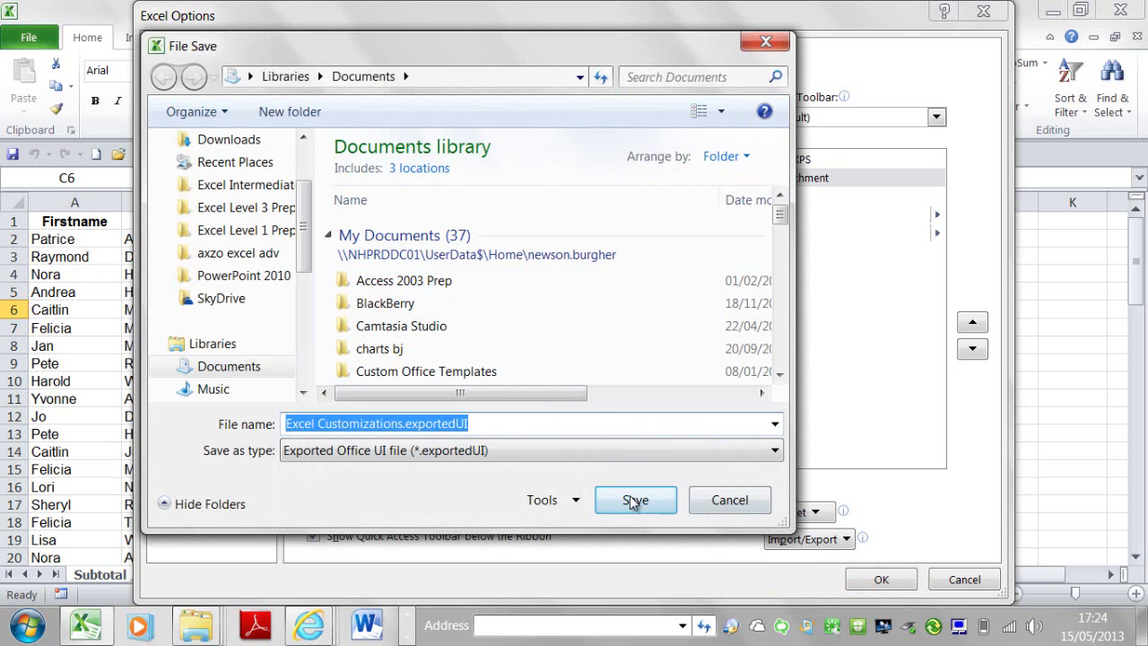
- Cancel the export and the Import customization file dialog, then cancel Excel Options
left_click(741, 504)
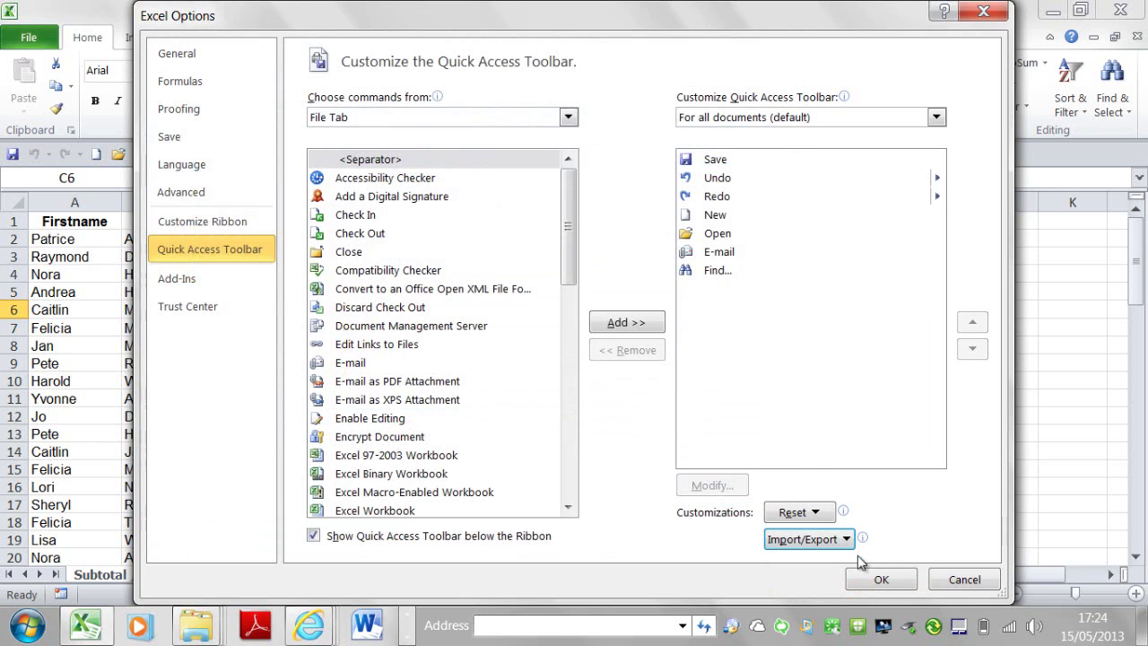
left_click(847, 541)
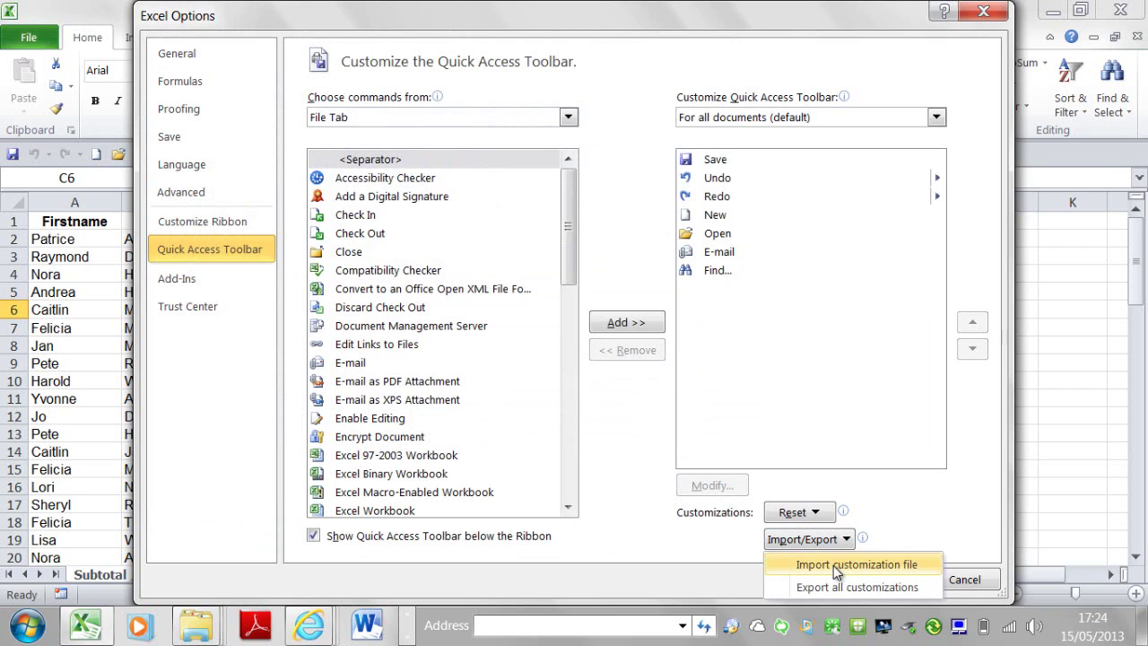
left_click(834, 566)
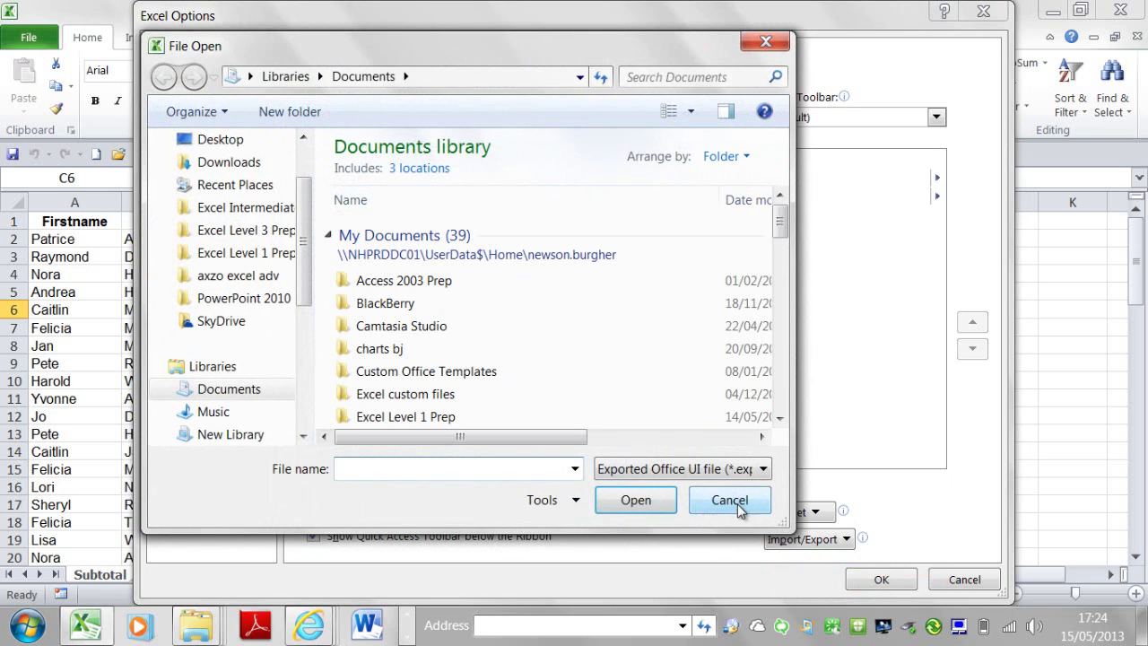
left_click(729, 501)
left_click(972, 582)
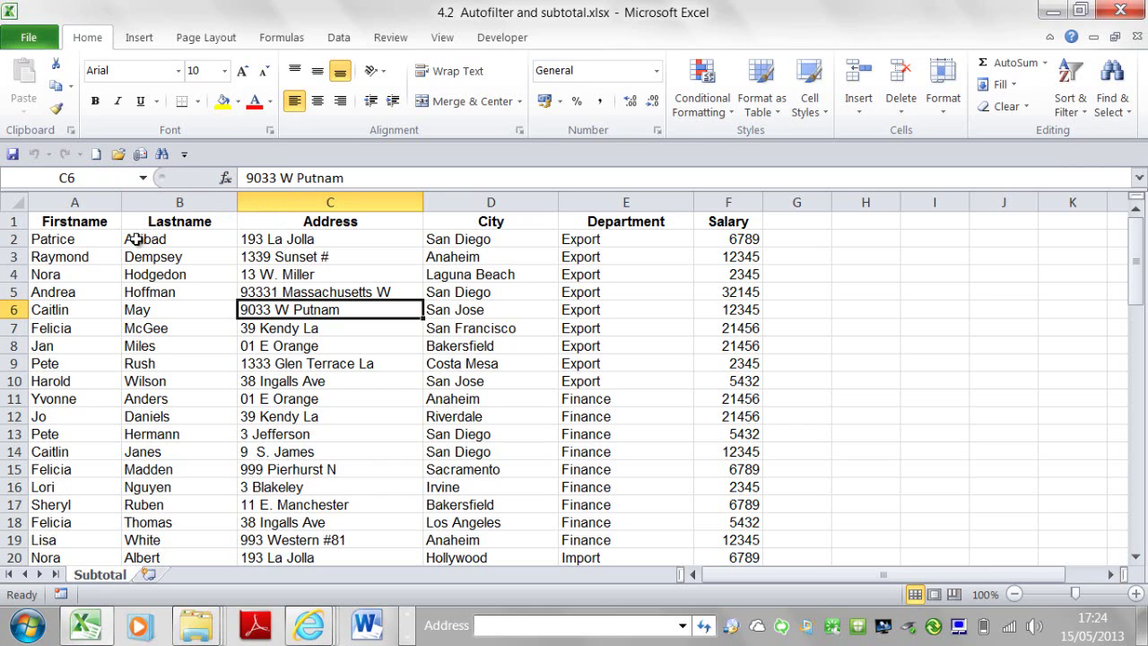
left_click(204, 296)
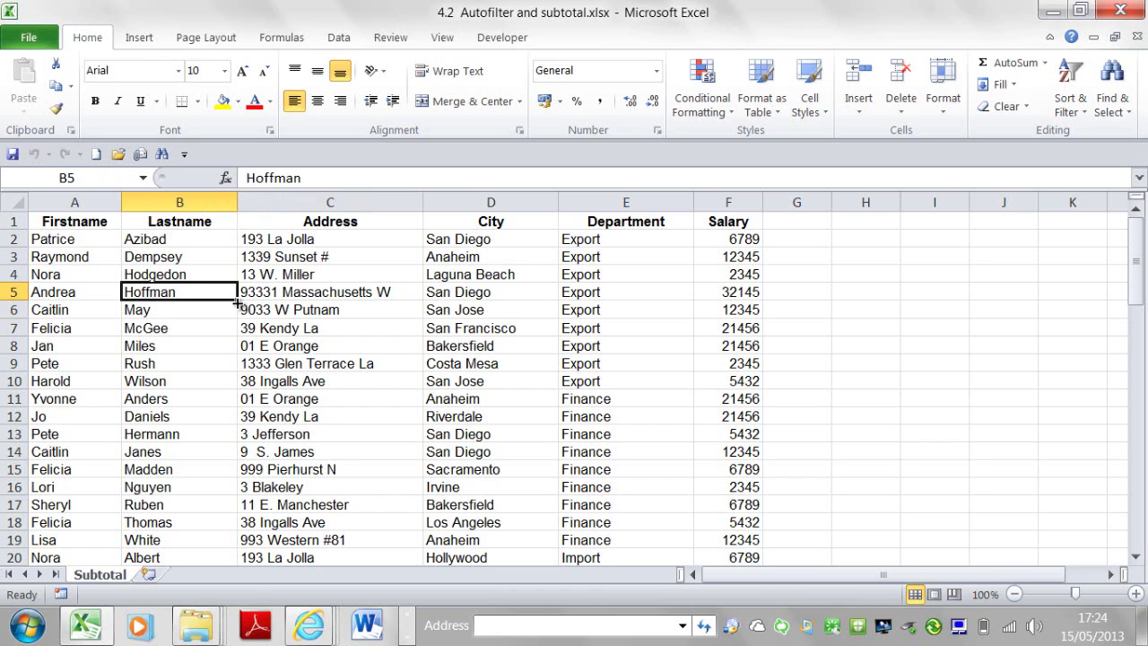